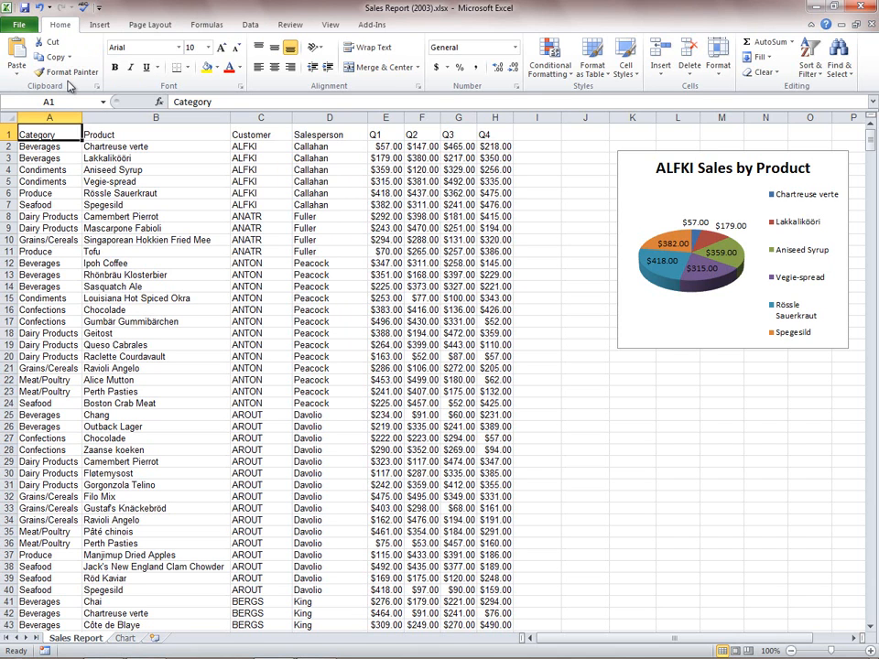
pyautogui.click(101, 26)
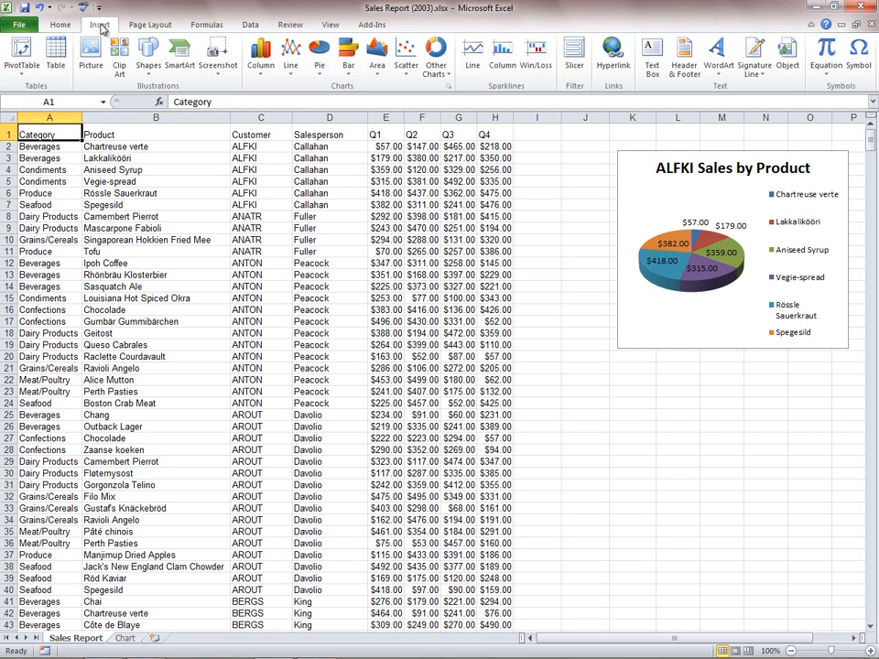
pyautogui.click(215, 27)
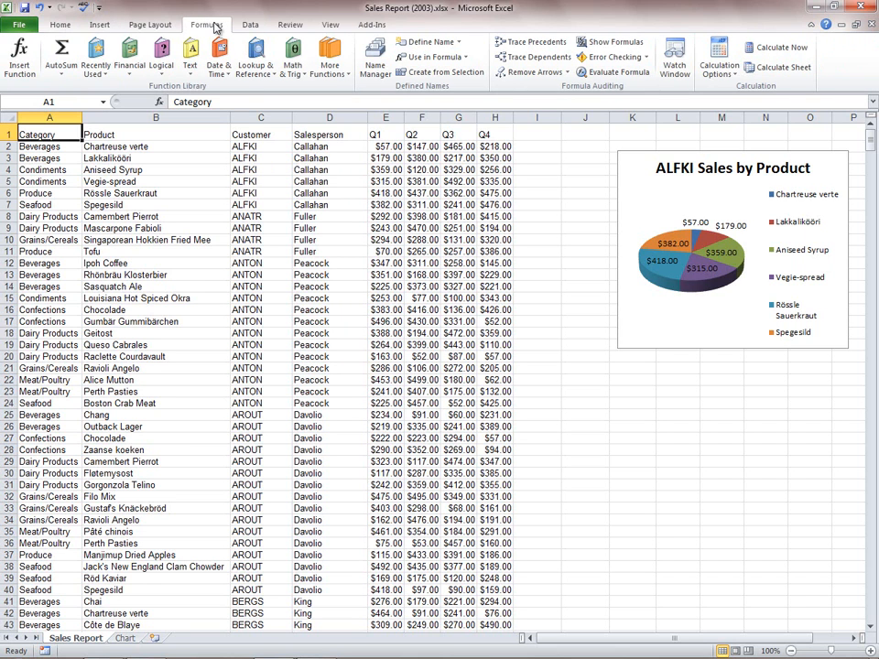
pyautogui.click(291, 27)
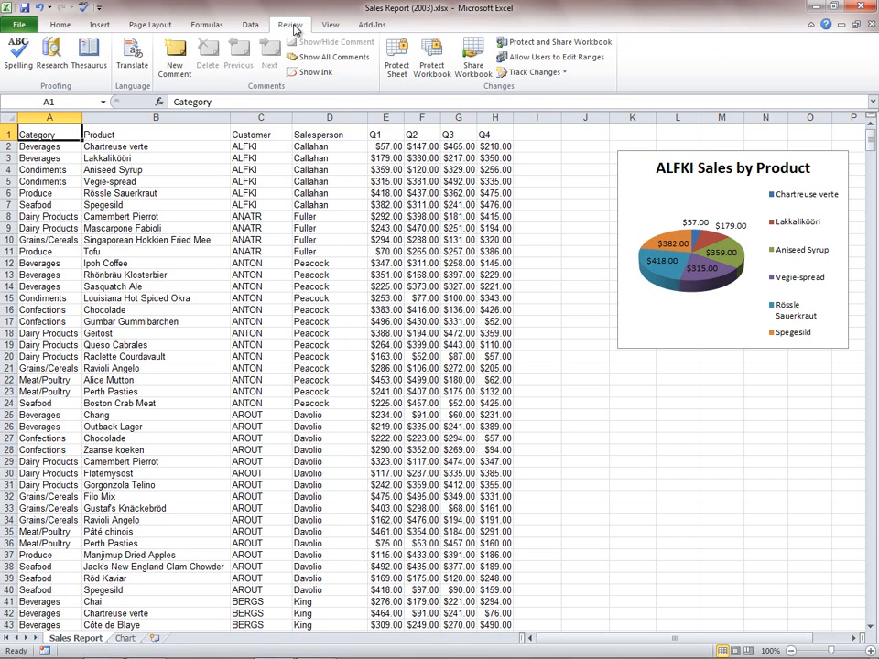
# - Apply the Accent2 cell style to the header row from Category through Q4
pyautogui.click(58, 23)
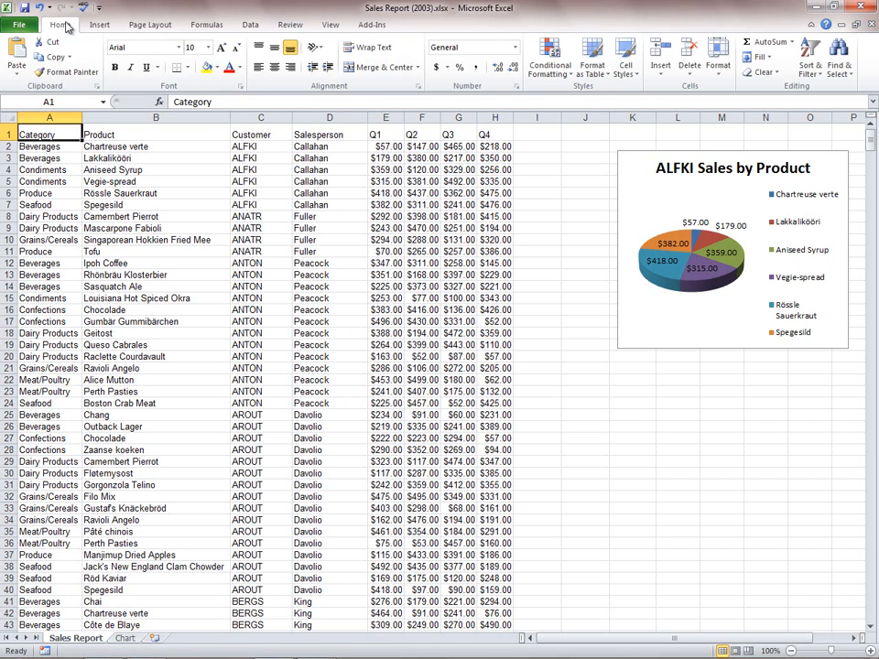
pyautogui.keyDown('shift'); pyautogui.click(490, 135); pyautogui.keyUp('shift')
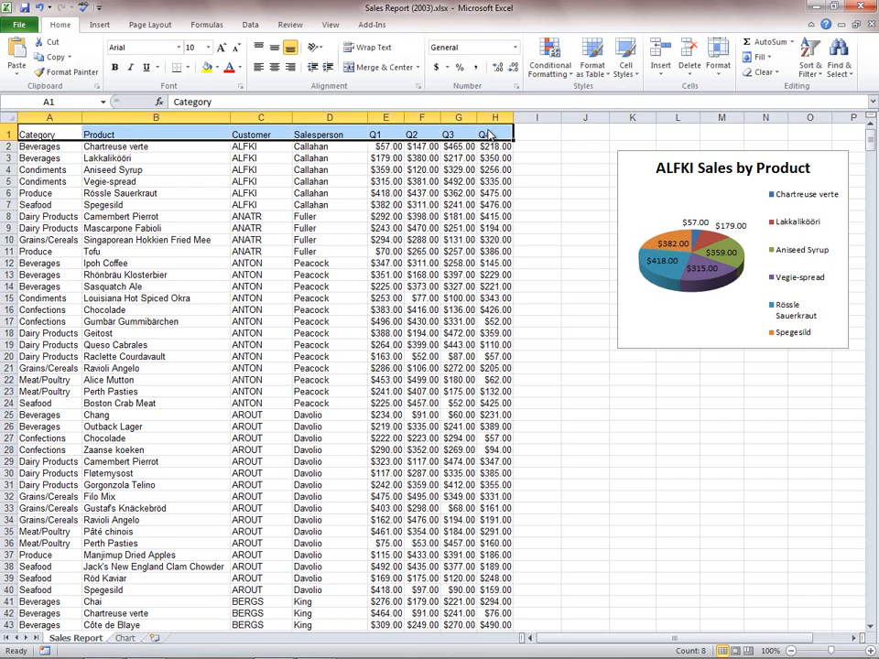
pyautogui.click(628, 74)
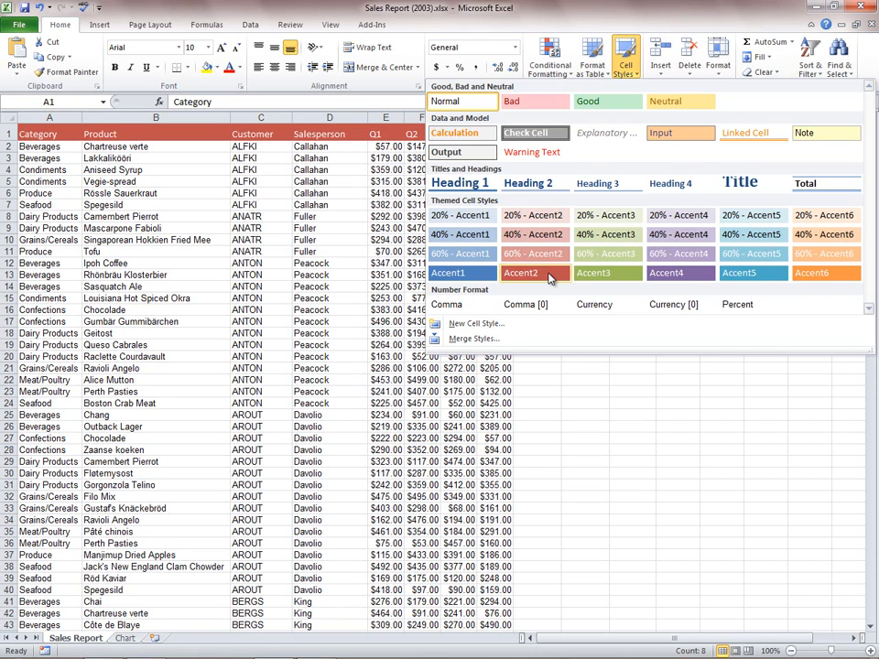
pyautogui.click(550, 278)
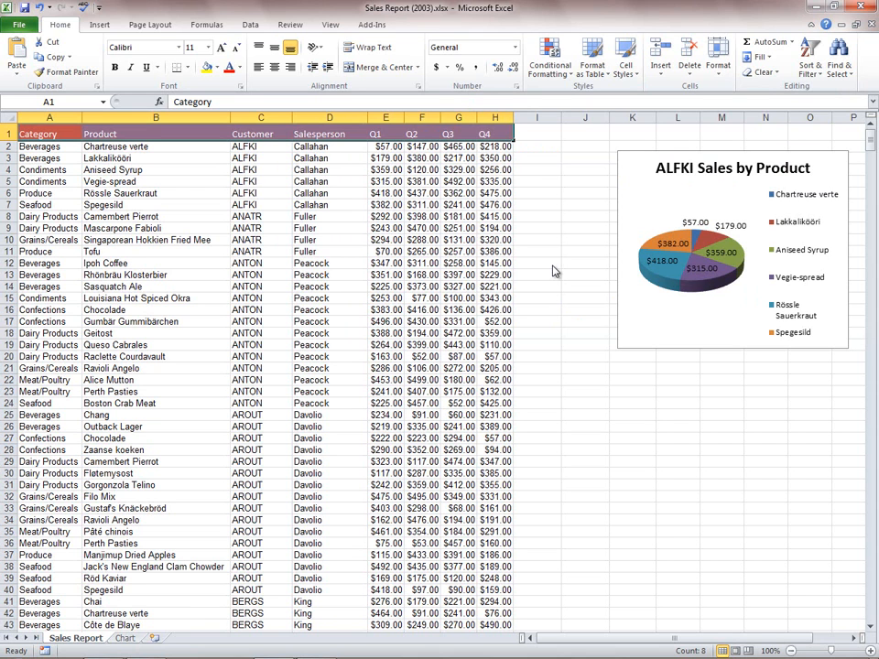
# - Examine the design, layout and formatting options offered for the ALFKI Sales by Product chart
pyautogui.click(645, 212)
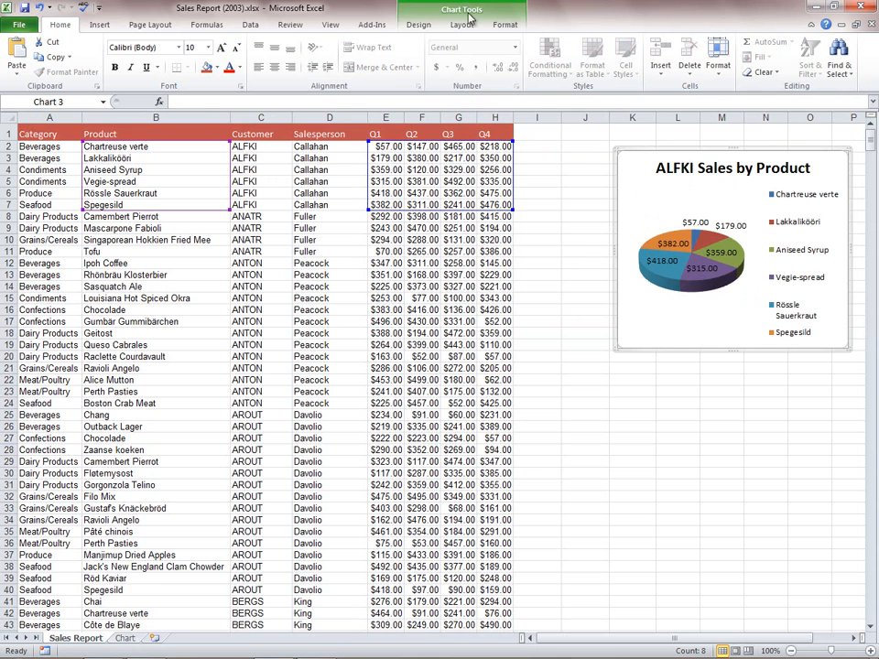
pyautogui.click(416, 26)
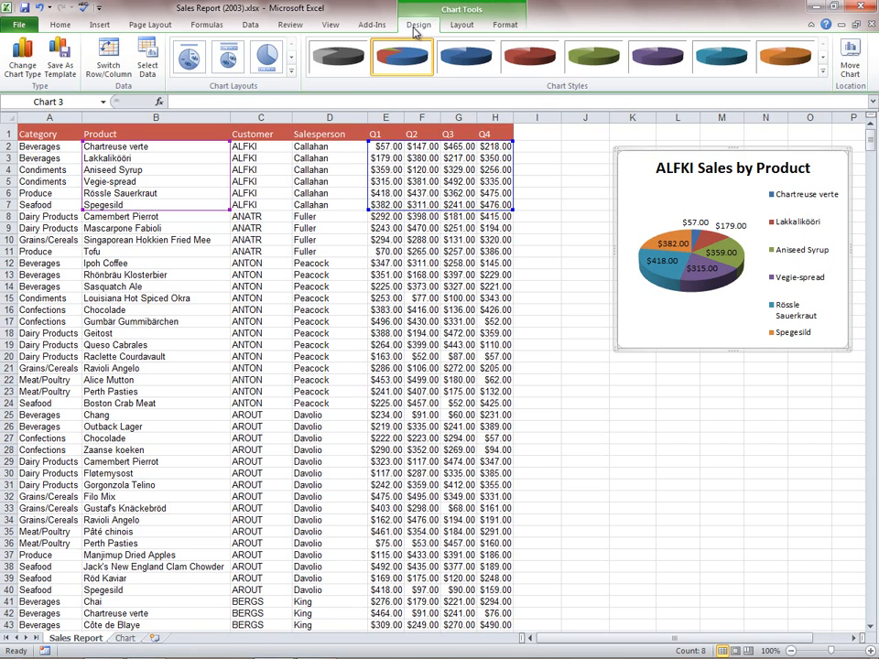
pyautogui.click(460, 25)
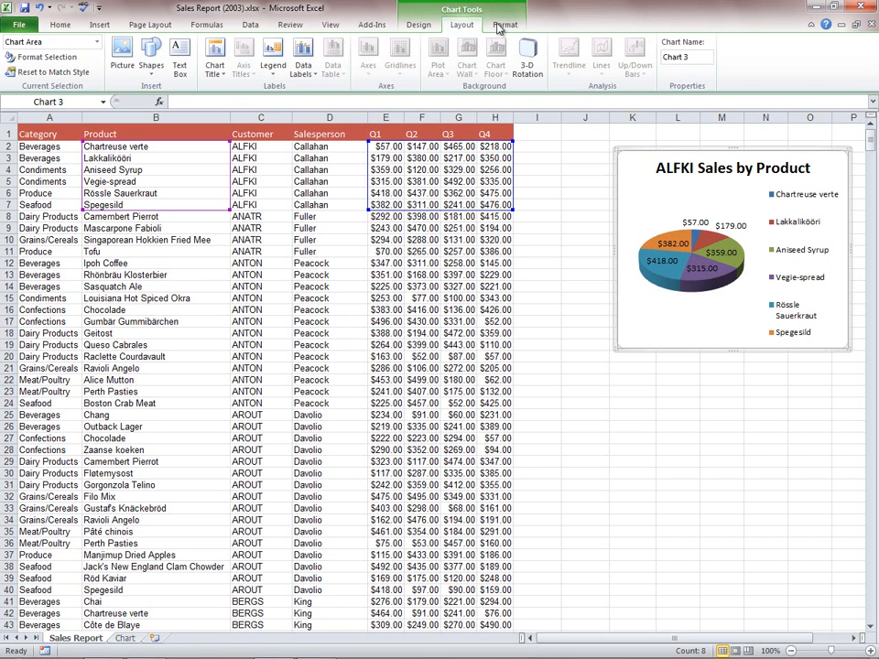
pyautogui.click(502, 26)
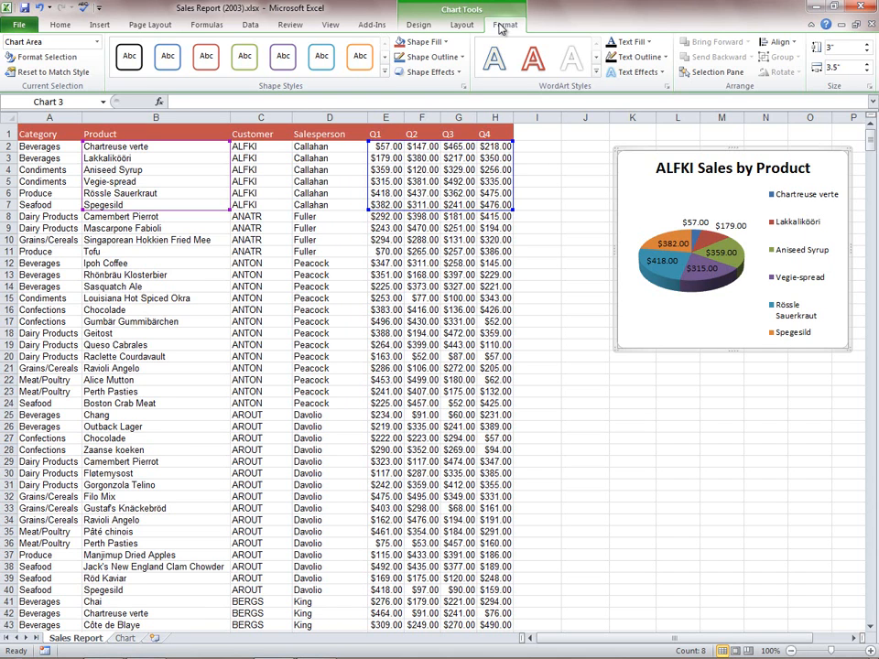
pyautogui.click(540, 134)
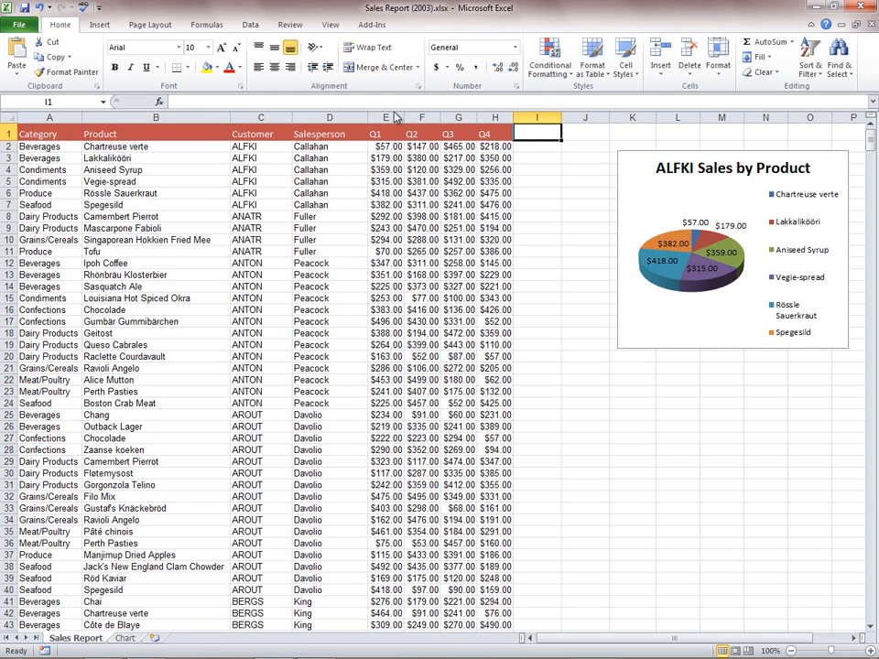
# - Look over the font settings for cell I1 and the commands available for the Quick Access Toolbar, changing nothing
pyautogui.click(243, 87)
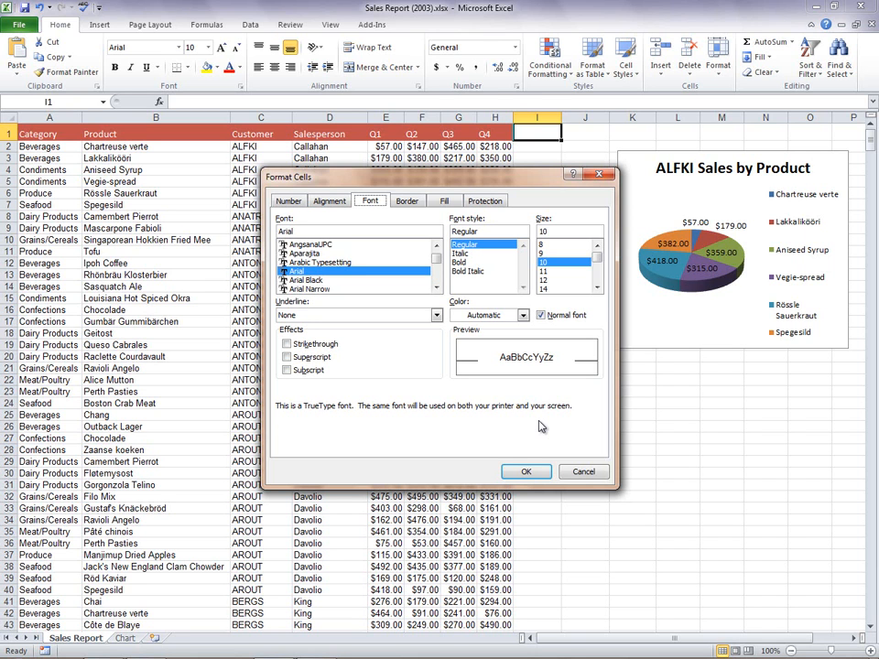
pyautogui.click(583, 472)
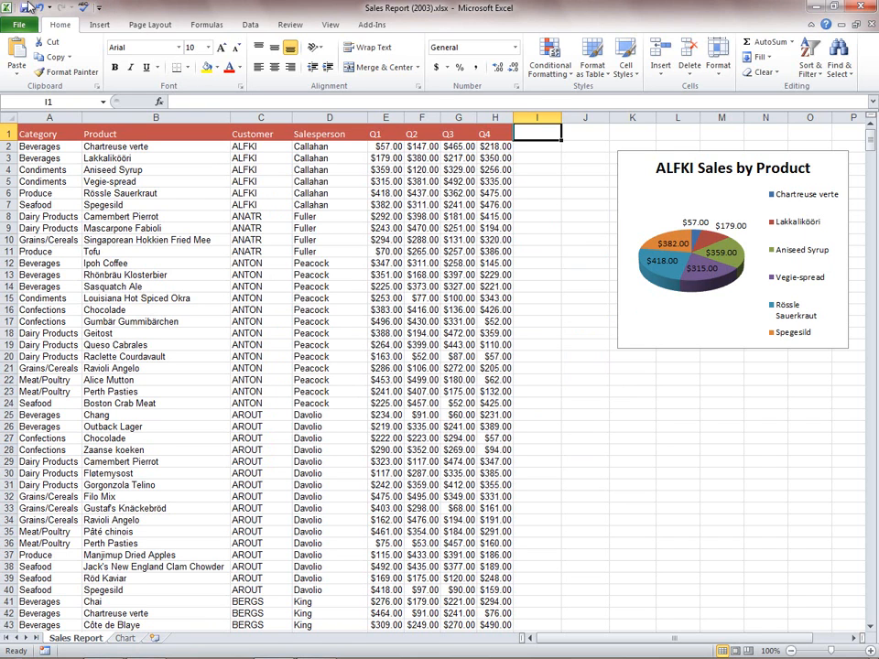
pyautogui.click(98, 7)
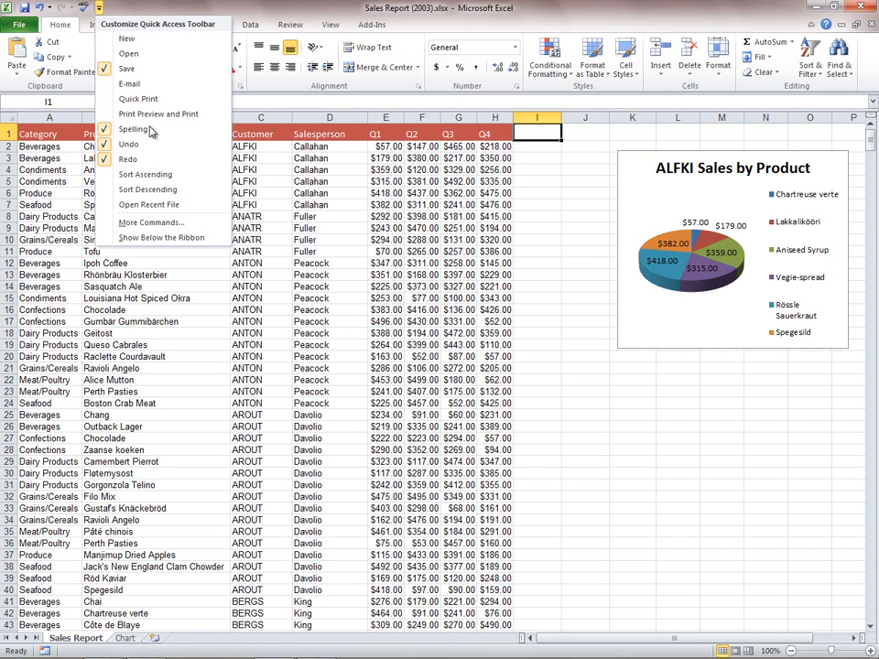
pyautogui.click(98, 8)
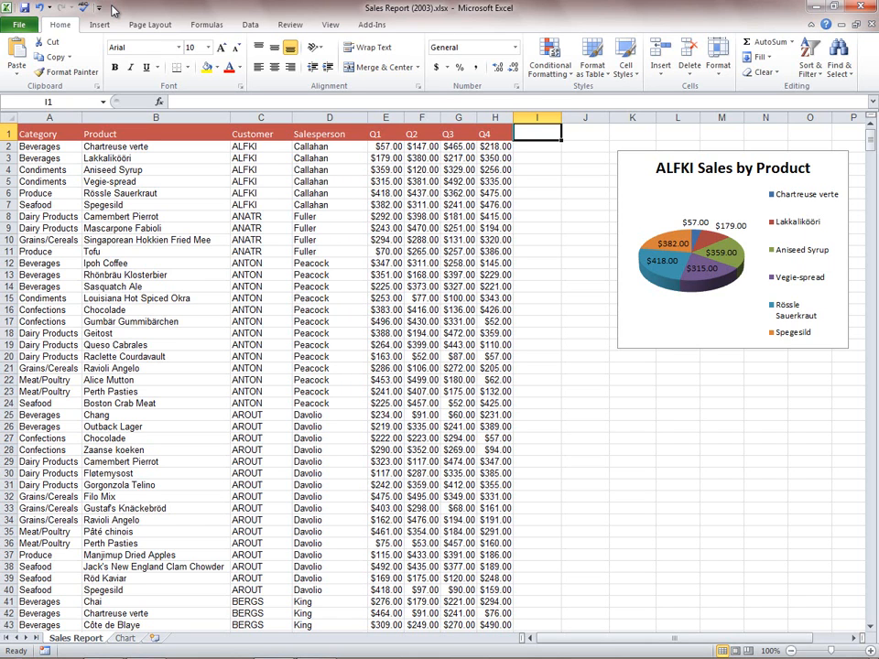
# - Review the workbook's file information, the available templates for new workbooks and the print preview with its settings
pyautogui.click(28, 26)
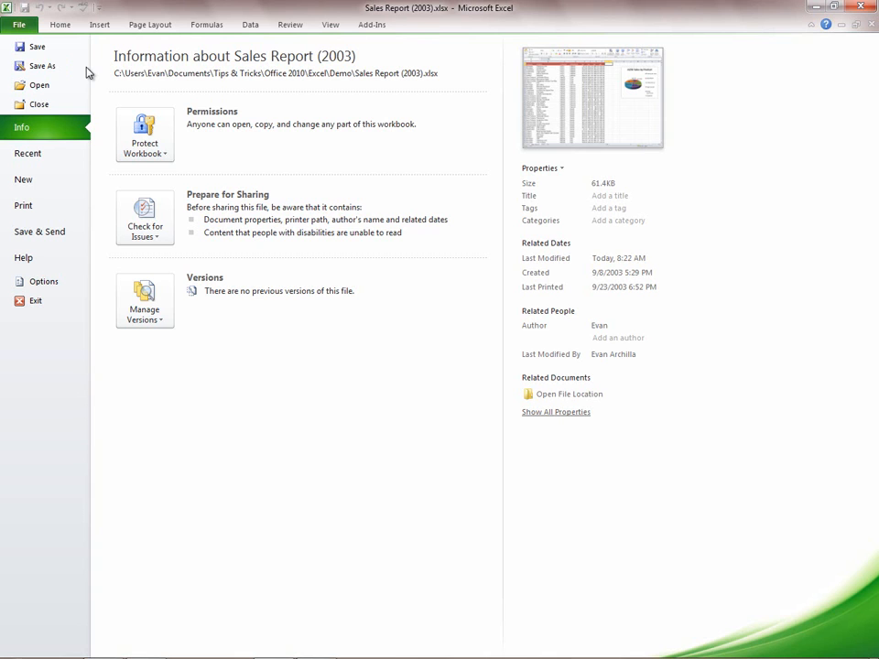
pyautogui.click(42, 184)
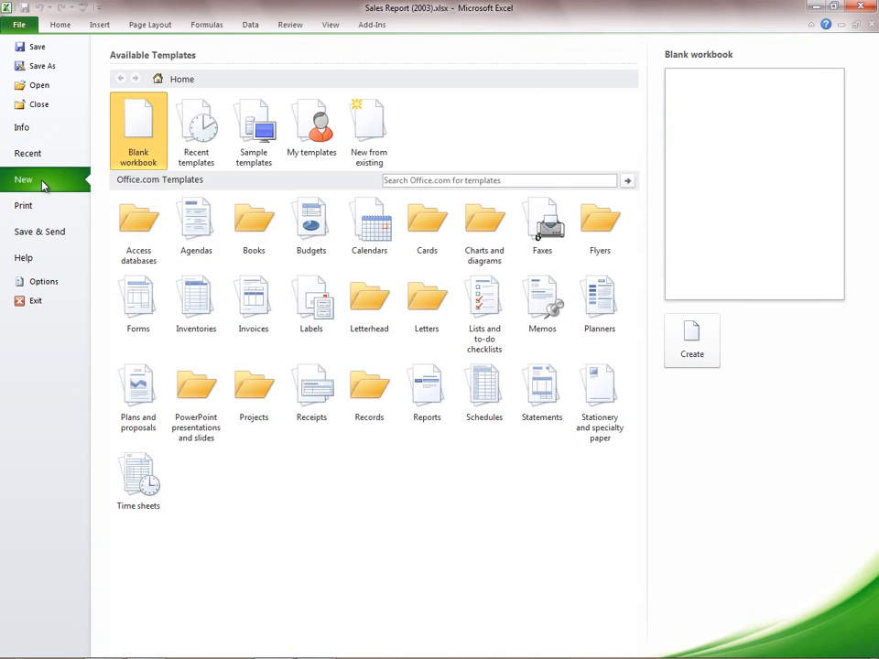
pyautogui.click(58, 209)
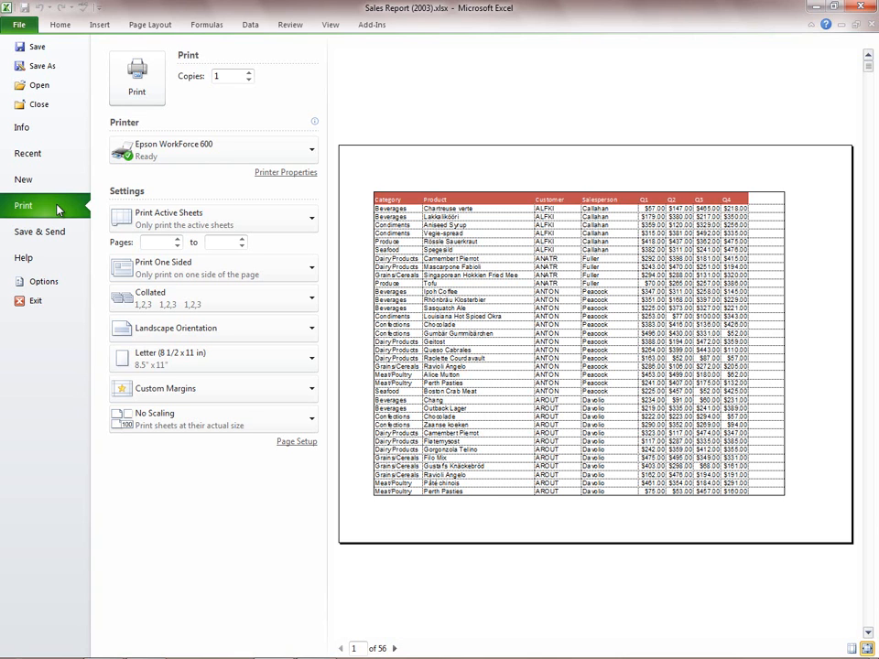
# - Search the online Getting Started help for "Open XML" and view the article Open XML Formats and file name extensions
pyautogui.click(42, 261)
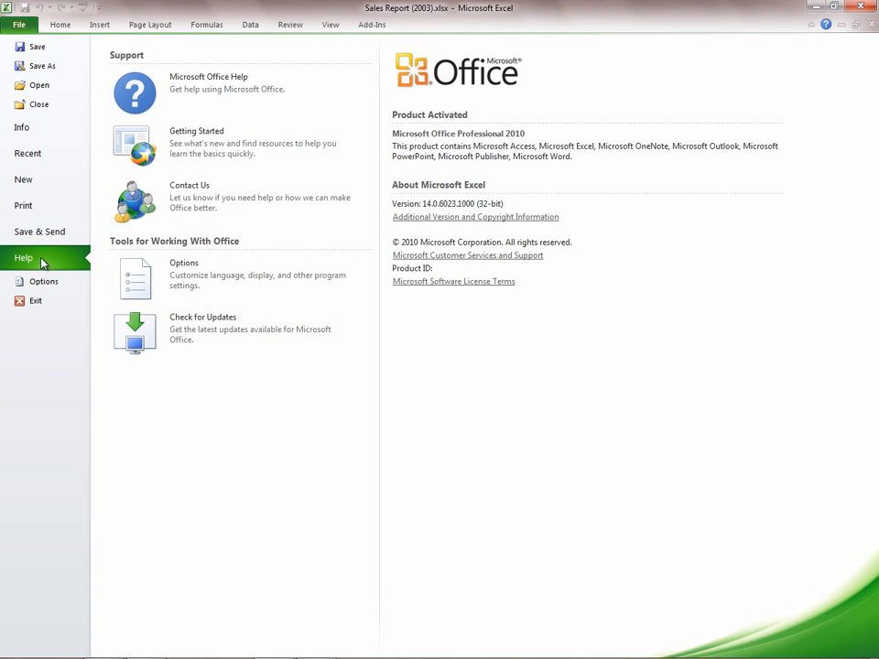
pyautogui.click(205, 146)
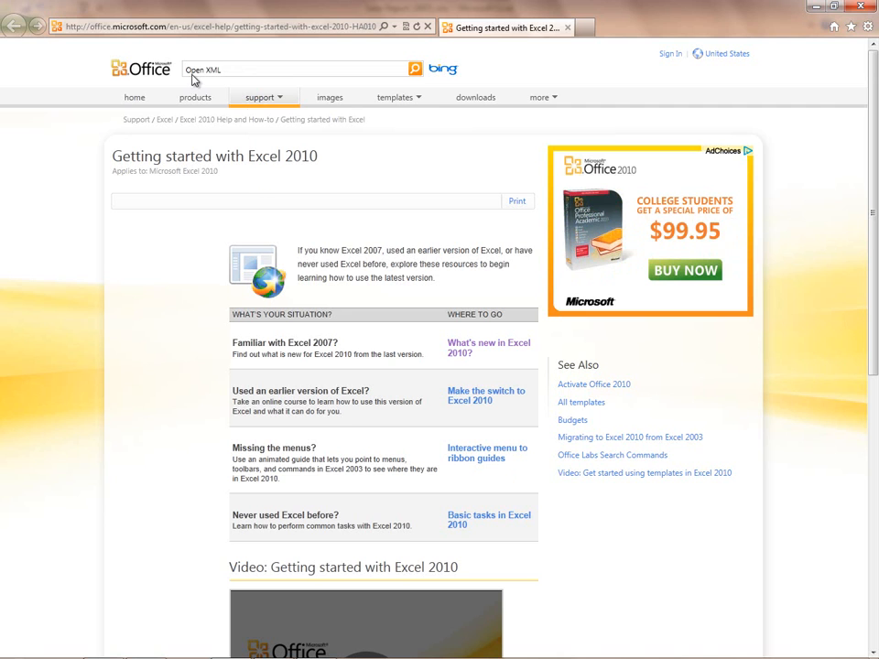
pyautogui.click(415, 69)
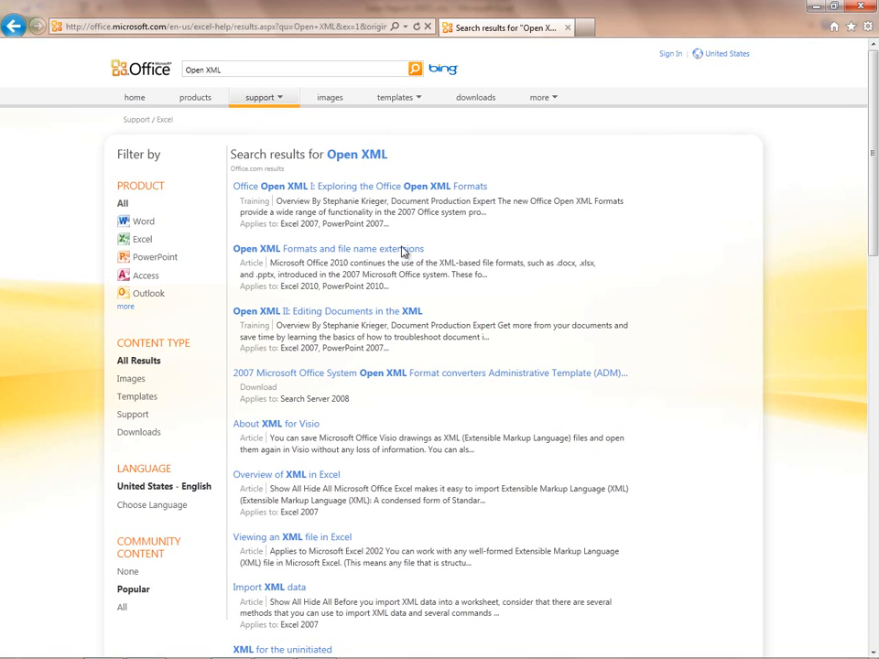
pyautogui.click(316, 254)
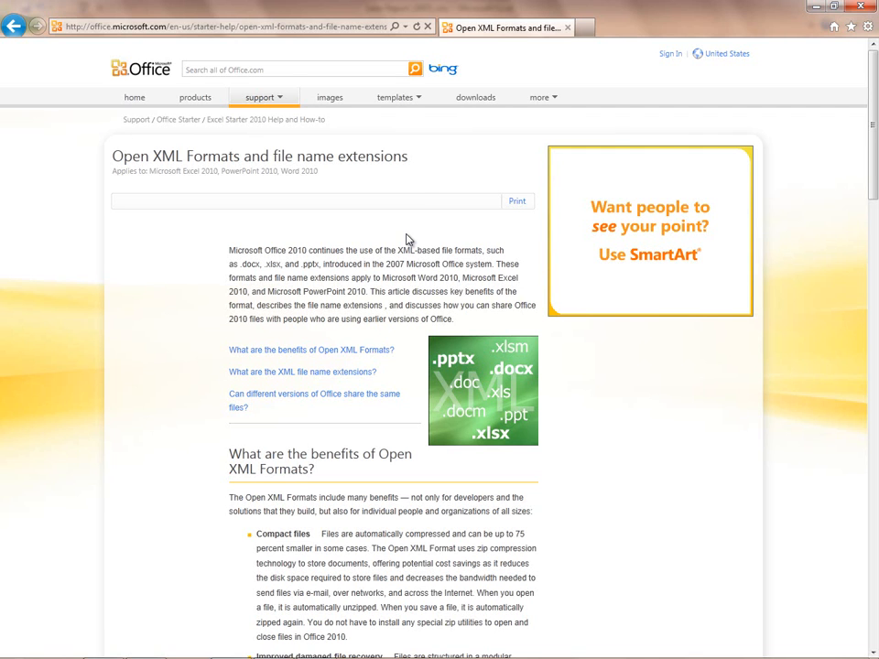
pyautogui.click(859, 4)
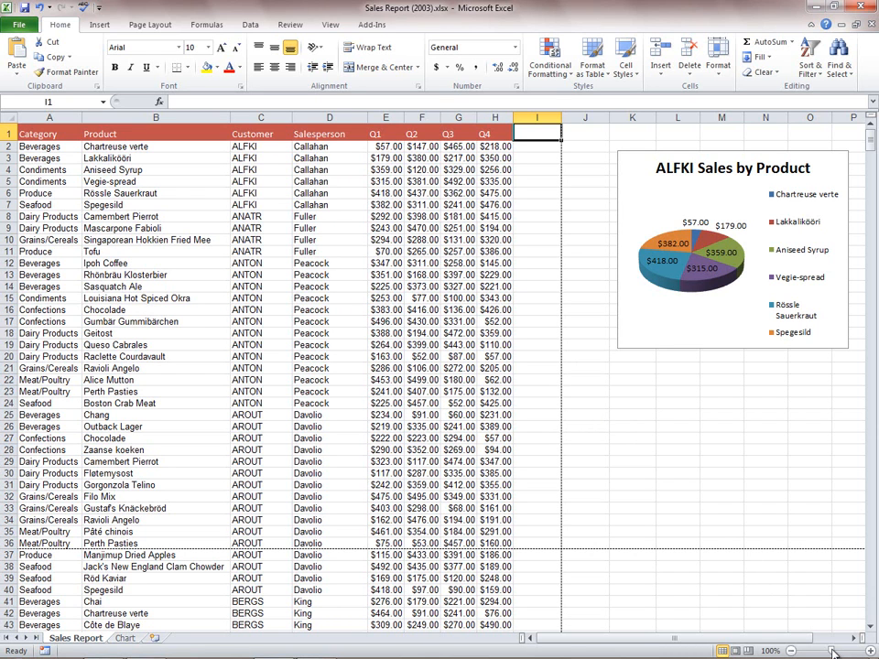
# - Zoom the Sales Report sheet out to 10% and return it to 100%
pyautogui.moveTo(833, 651); pyautogui.dragTo(794, 651)
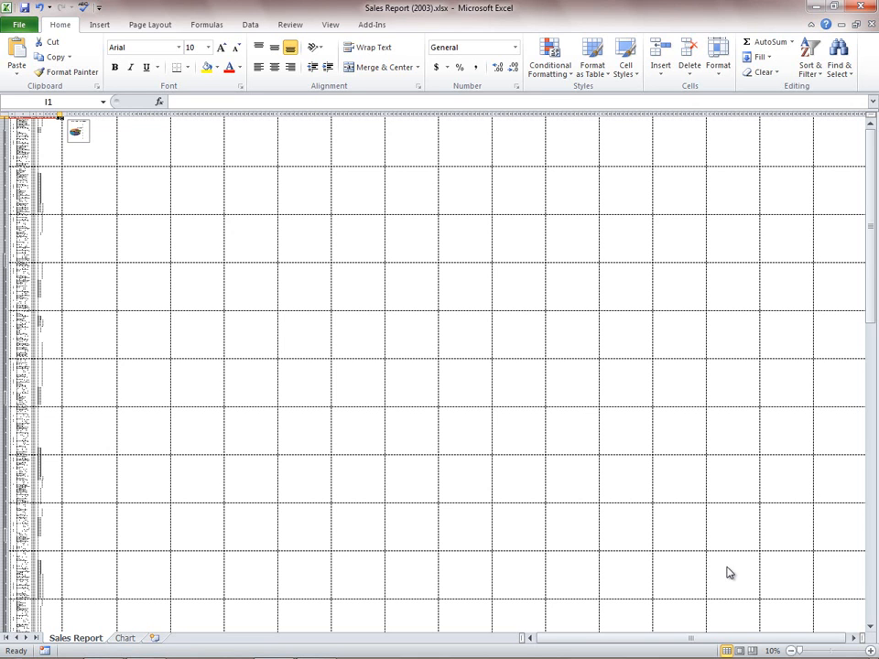
pyautogui.click(332, 26)
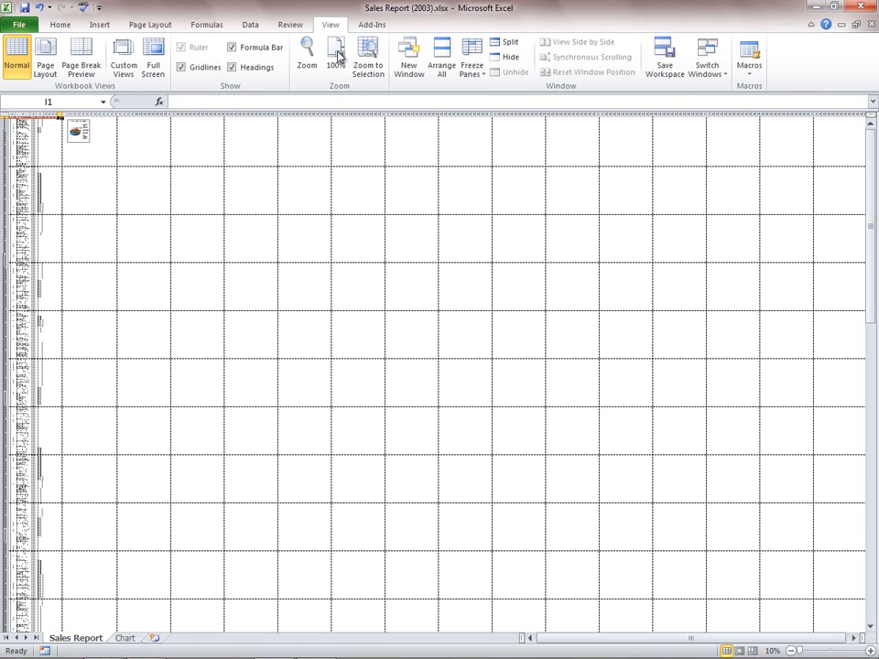
pyautogui.click(337, 56)
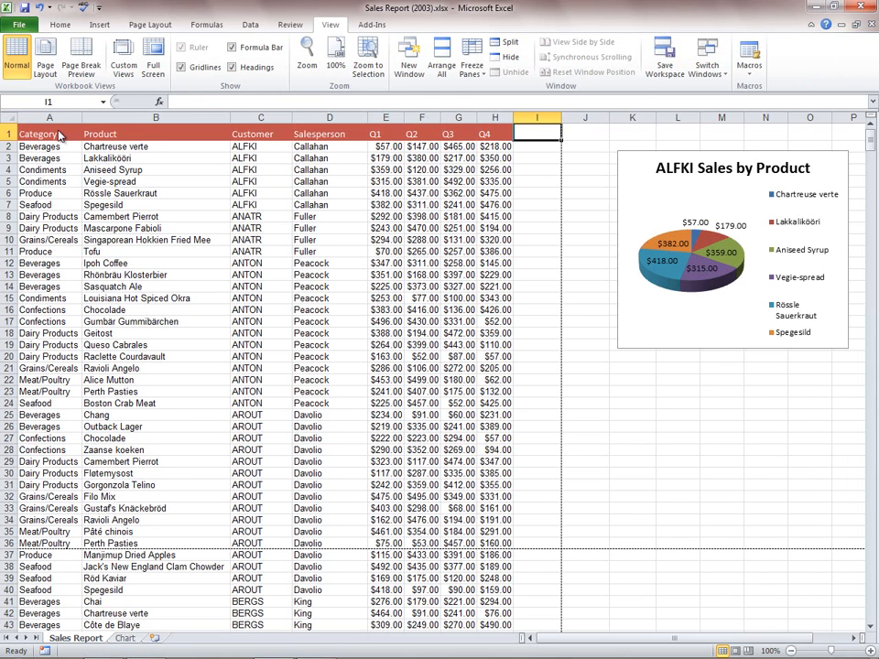
# - Format the sales data in A1:H948 as a table with headers, using the red banded style from the first Medium row
pyautogui.click(60, 25)
pyautogui.click(66, 137)
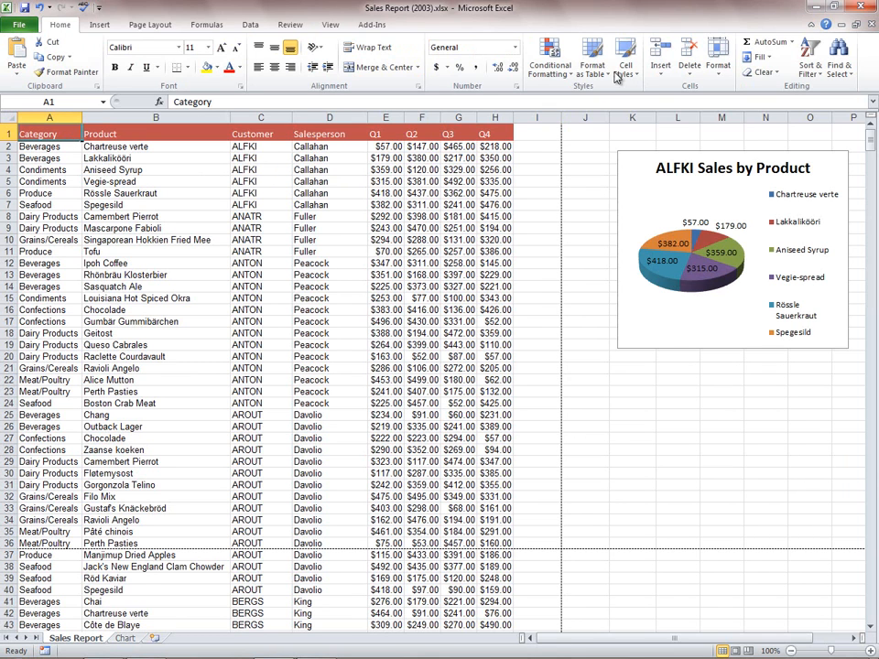
pyautogui.click(598, 72)
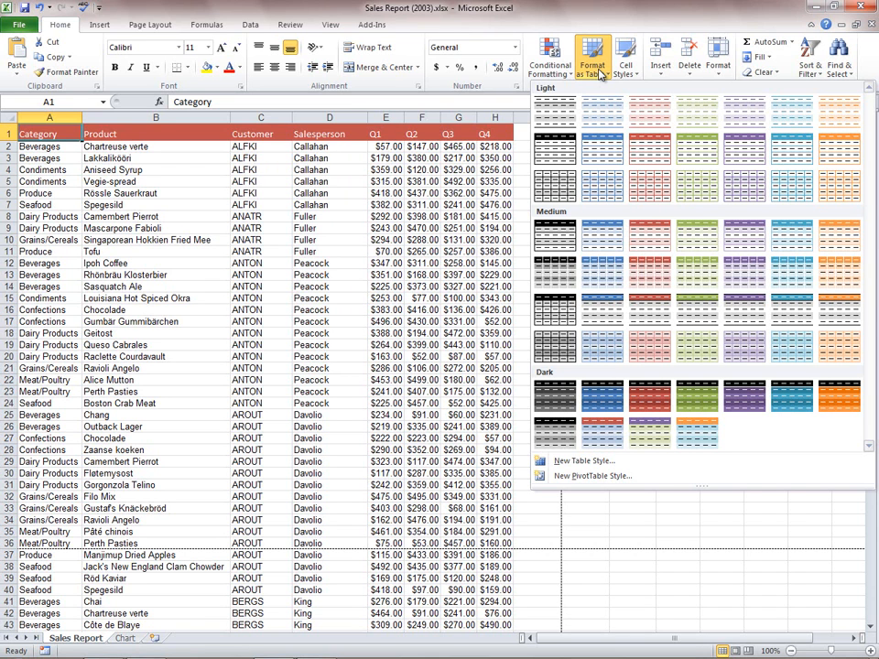
pyautogui.click(648, 242)
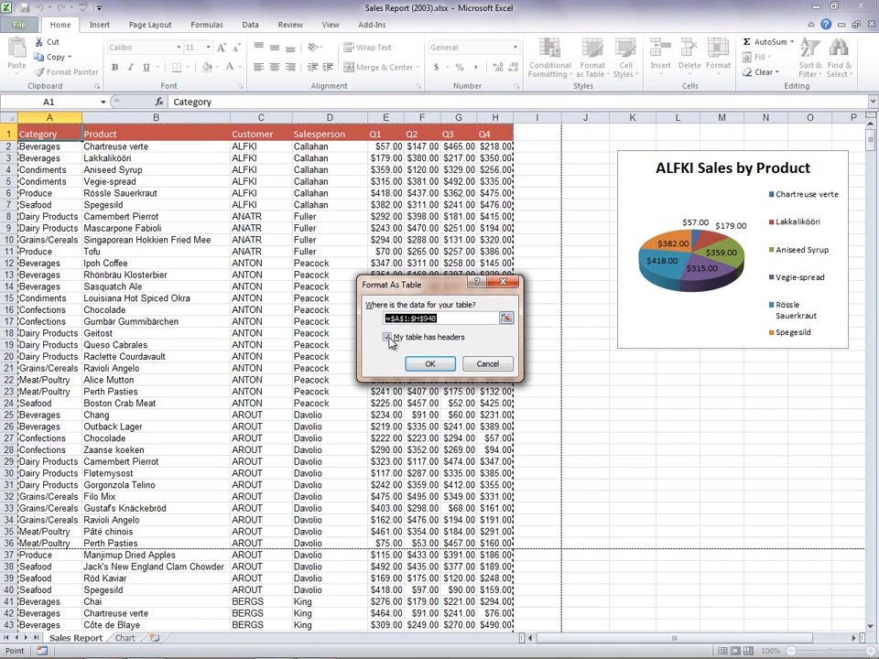
pyautogui.click(428, 363)
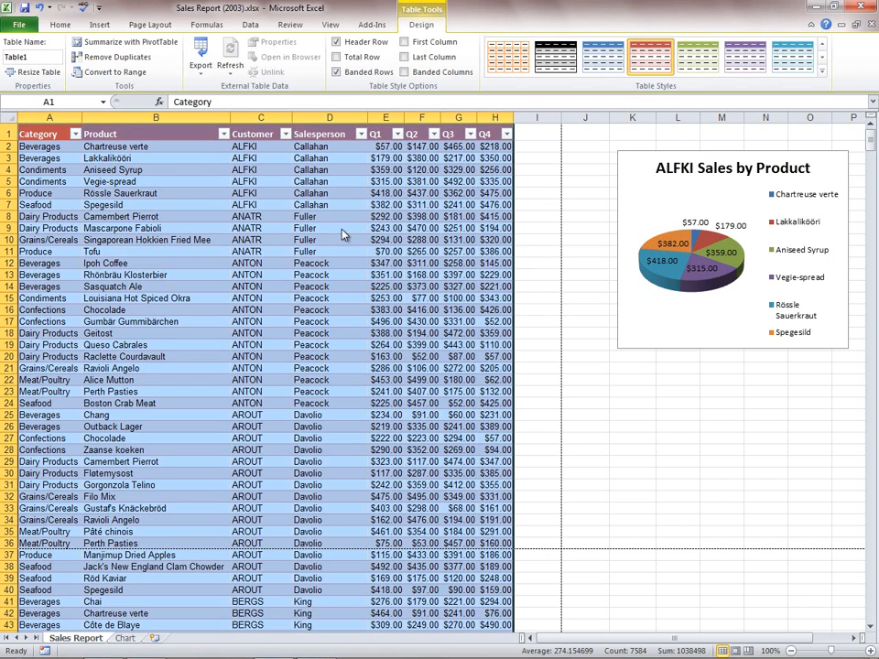
pyautogui.click(168, 149)
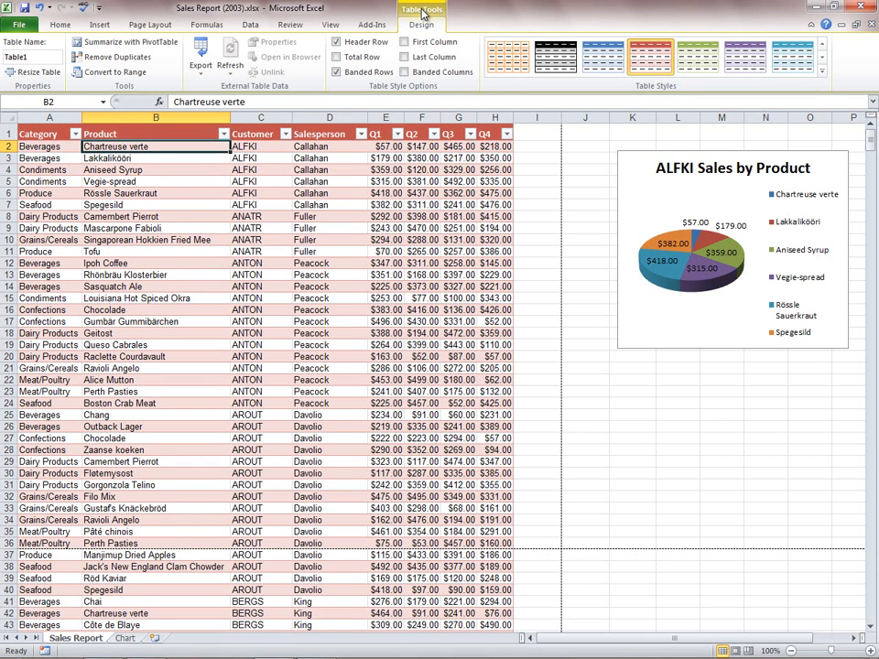
# - Filter the Product column by searching for "sauce" and keeping all matching products
pyautogui.click(224, 134)
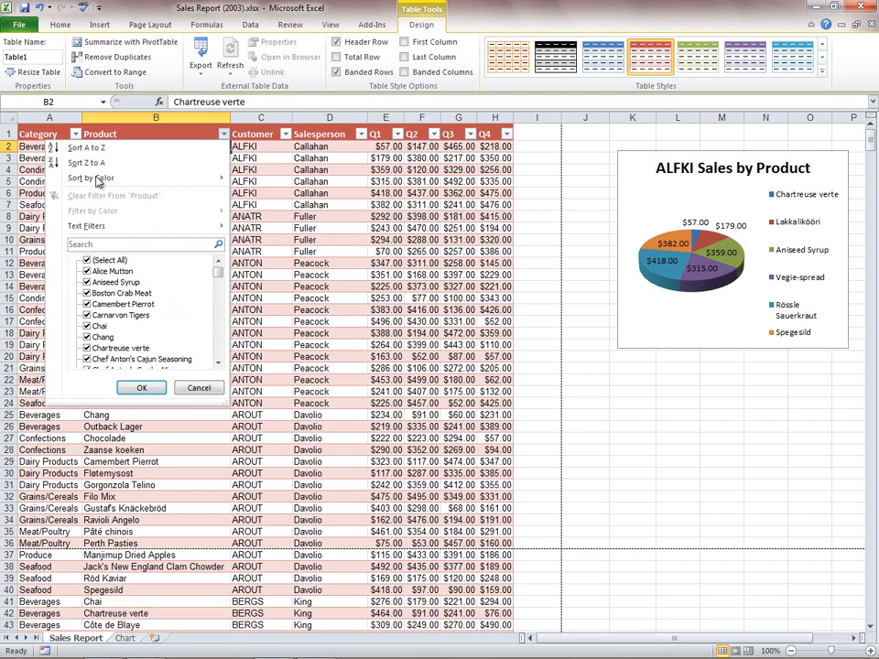
pyautogui.click(91, 261)
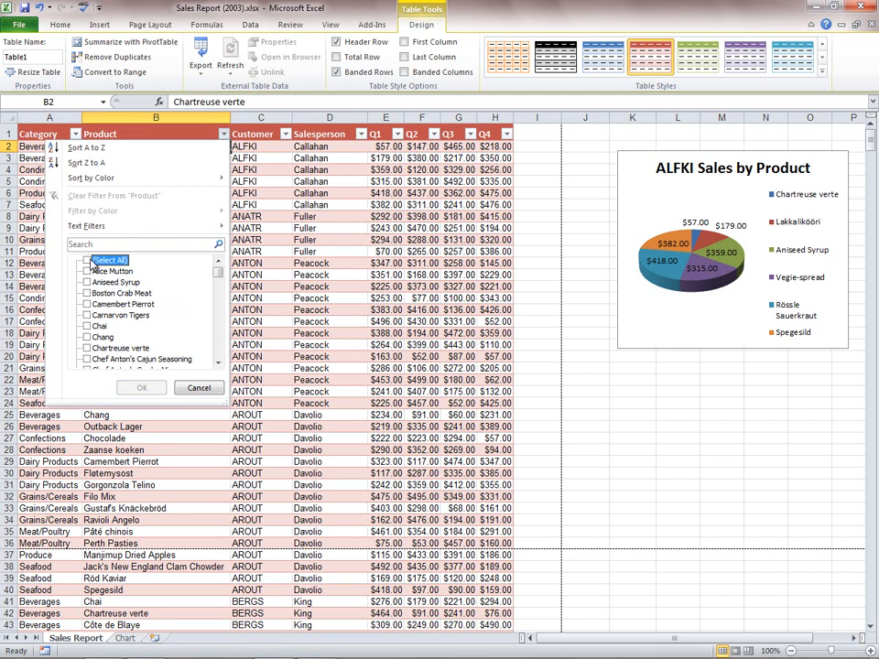
pyautogui.click(134, 245)
pyautogui.write('sauce')
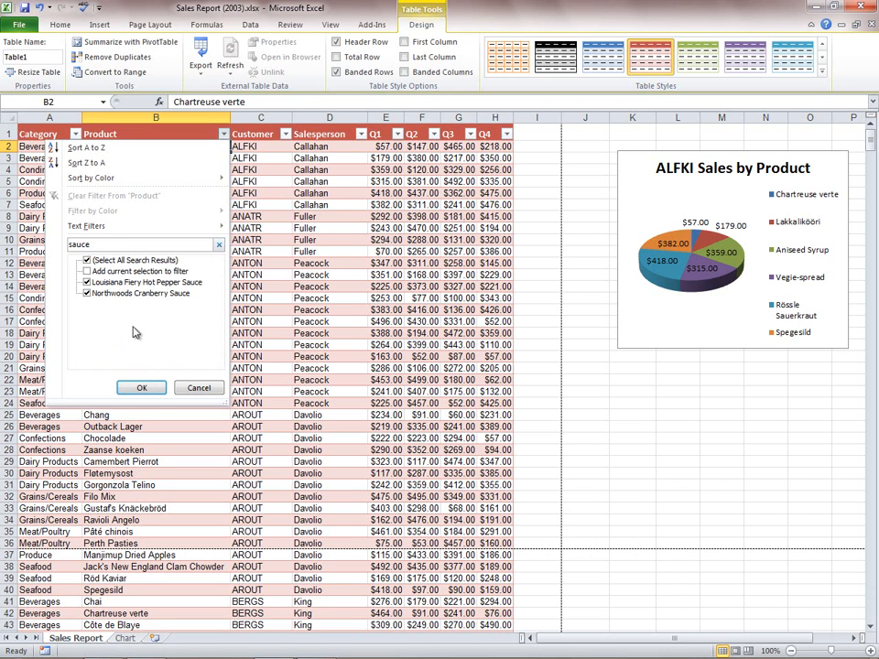
pyautogui.click(140, 387)
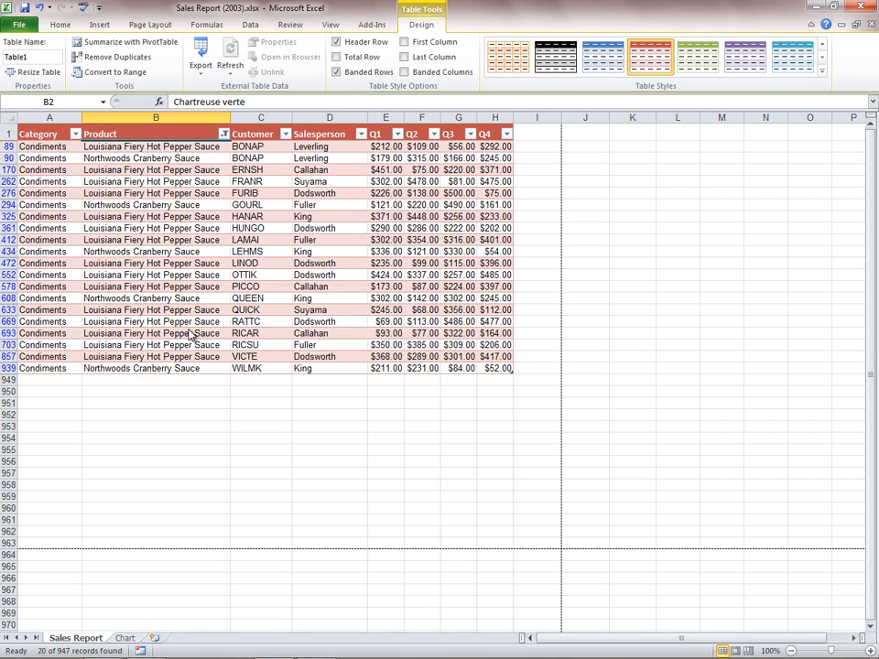
# - Add a total row to the table and view the summary functions available for the Q4 total
pyautogui.click(336, 56)
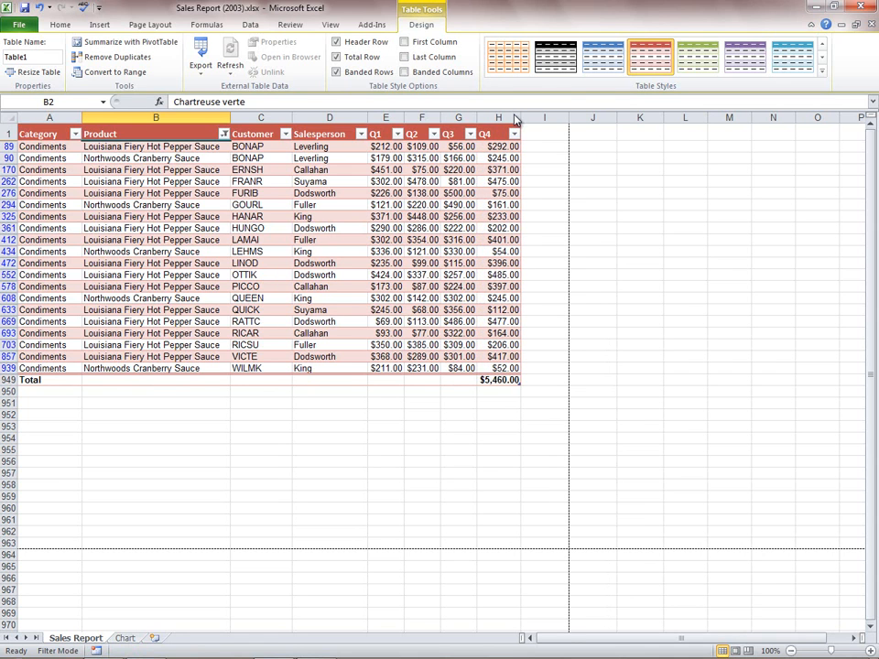
pyautogui.click(511, 382)
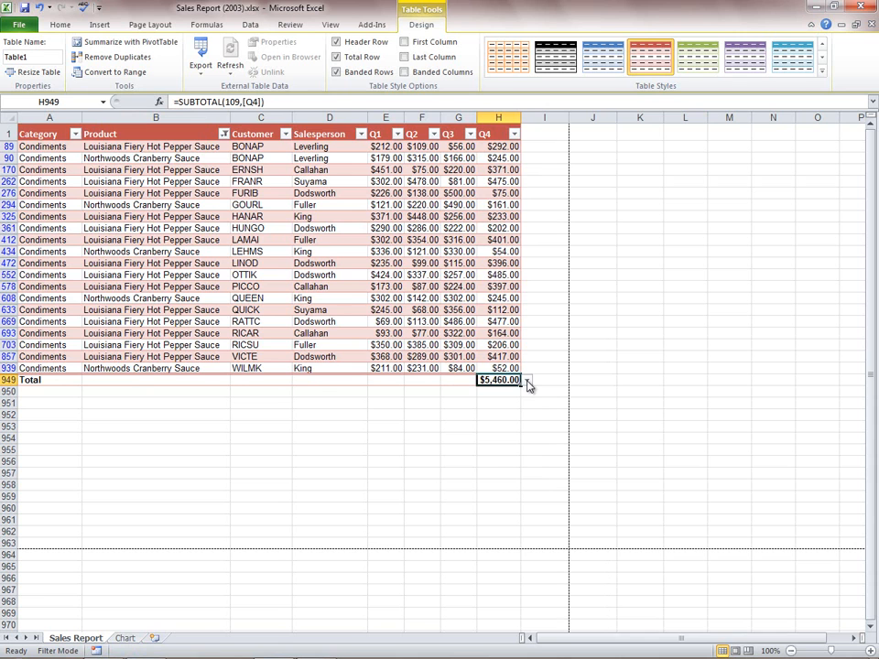
pyautogui.click(527, 381)
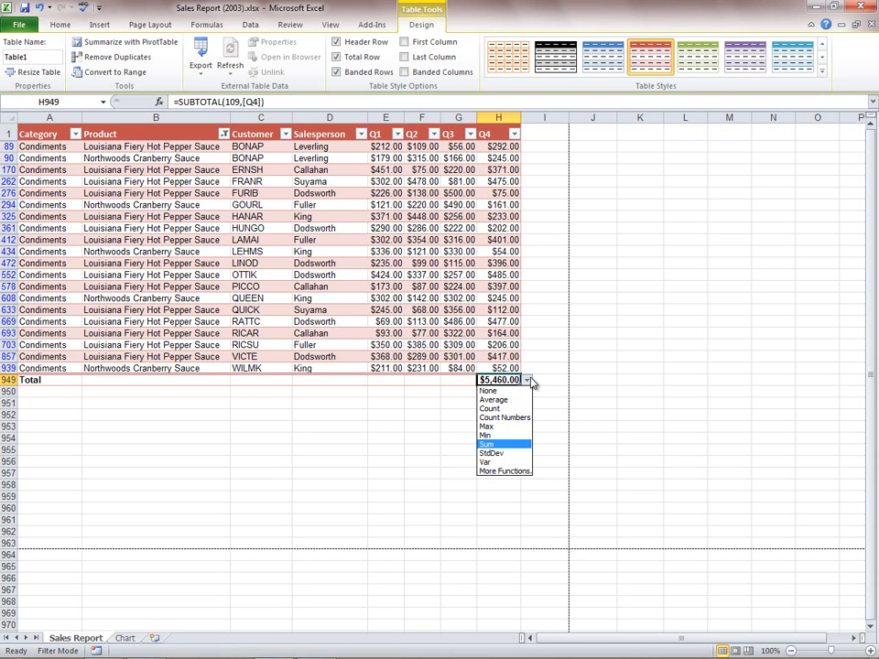
pyautogui.click(529, 379)
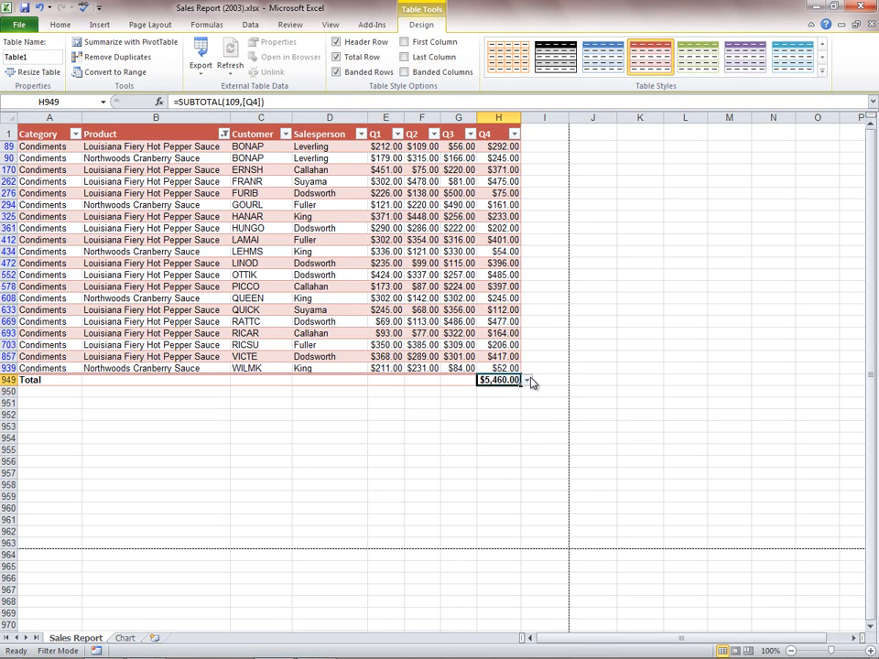
# - Add a column headed "Total" in I1, directly beside the table's Q4 column
pyautogui.click(544, 136)
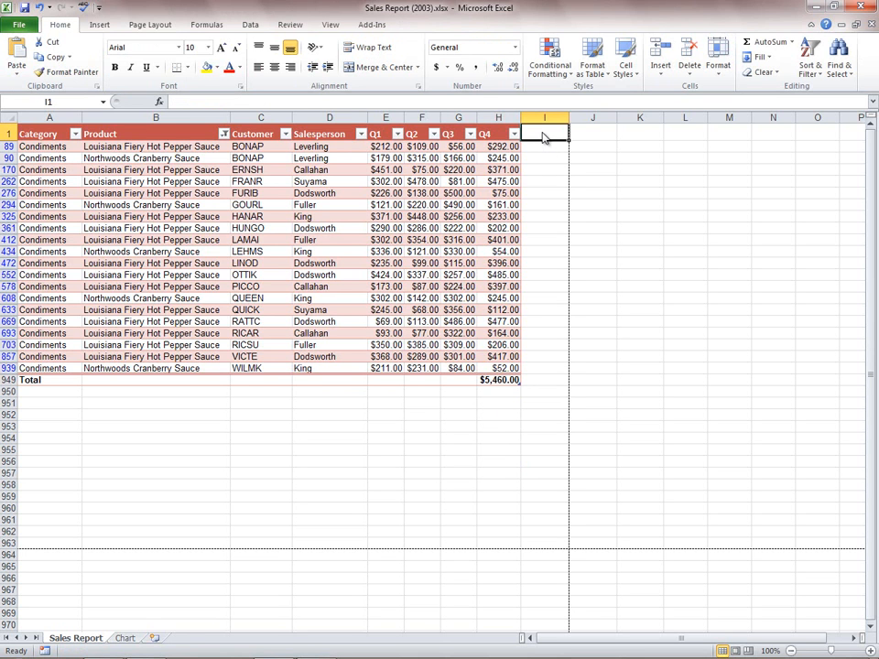
pyautogui.write('Total')
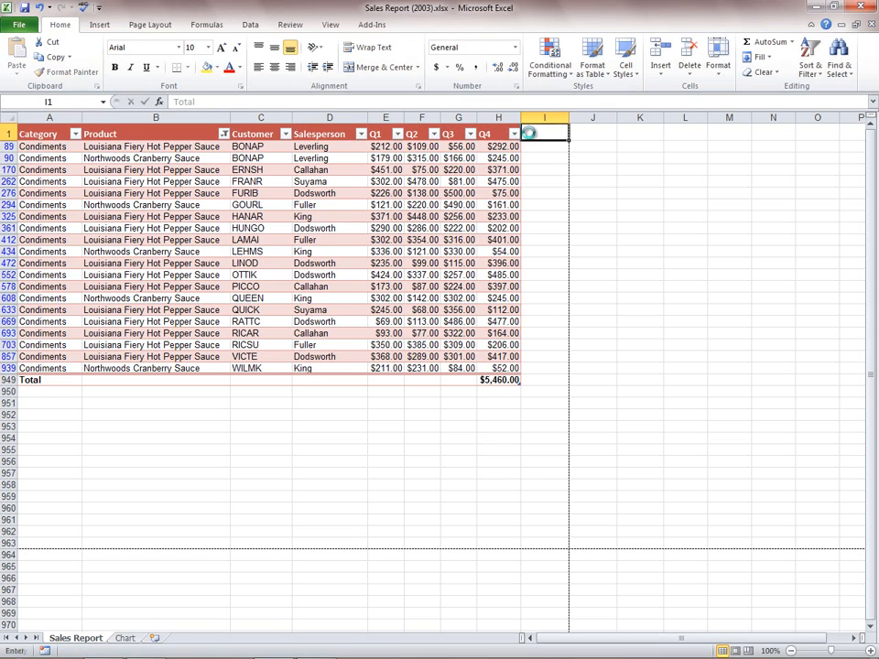
pyautogui.press('Return')
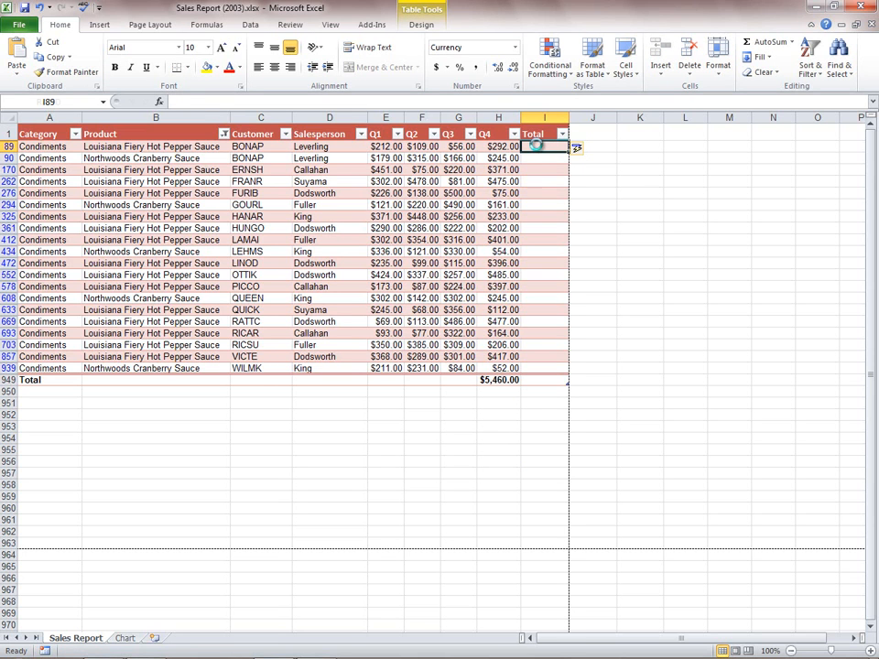
# - Sum Q1 through Q4 in I89 with =sum(Table1[@[Q1]:[Q4]]) and overwrite all cells in the Total column with this formula
pyautogui.write('=sum(')
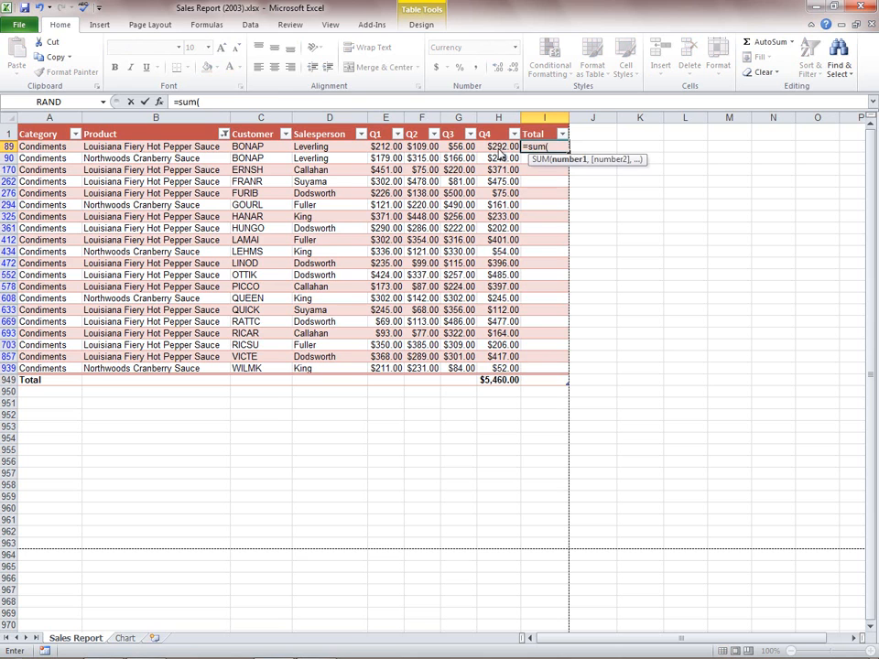
pyautogui.moveTo(392, 148); pyautogui.dragTo(499, 147)
pyautogui.write(')')
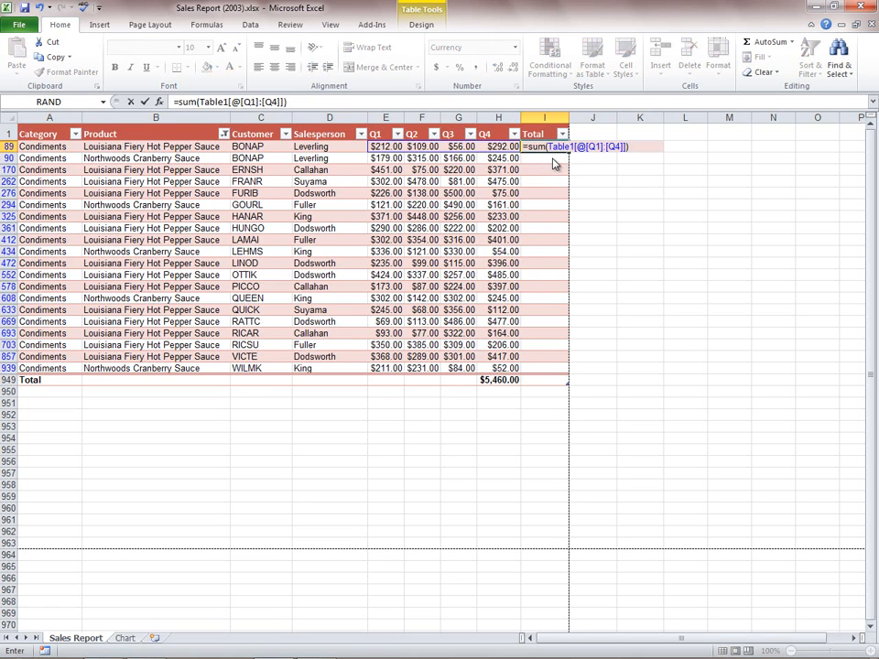
pyautogui.press('Return')
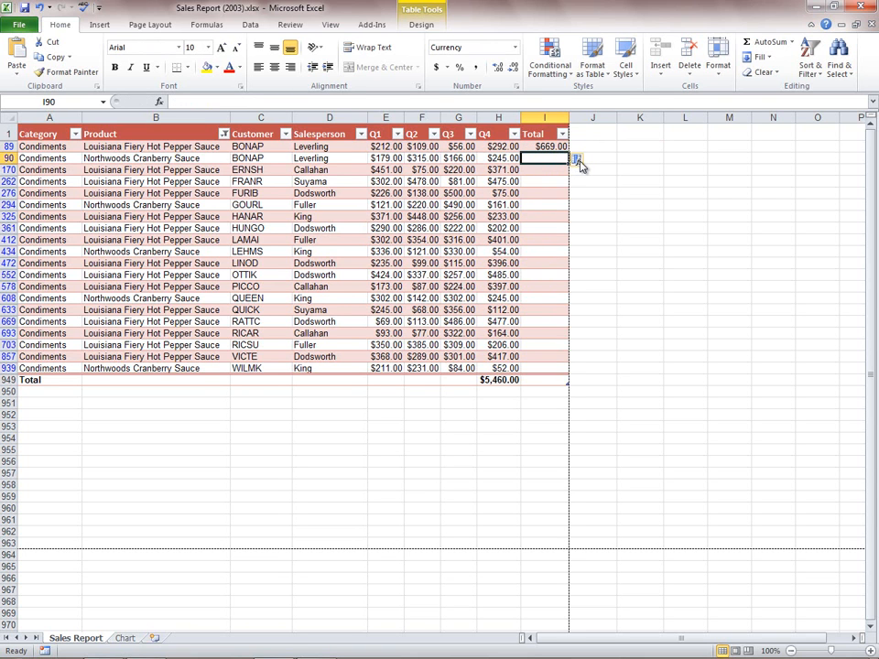
pyautogui.click(579, 161)
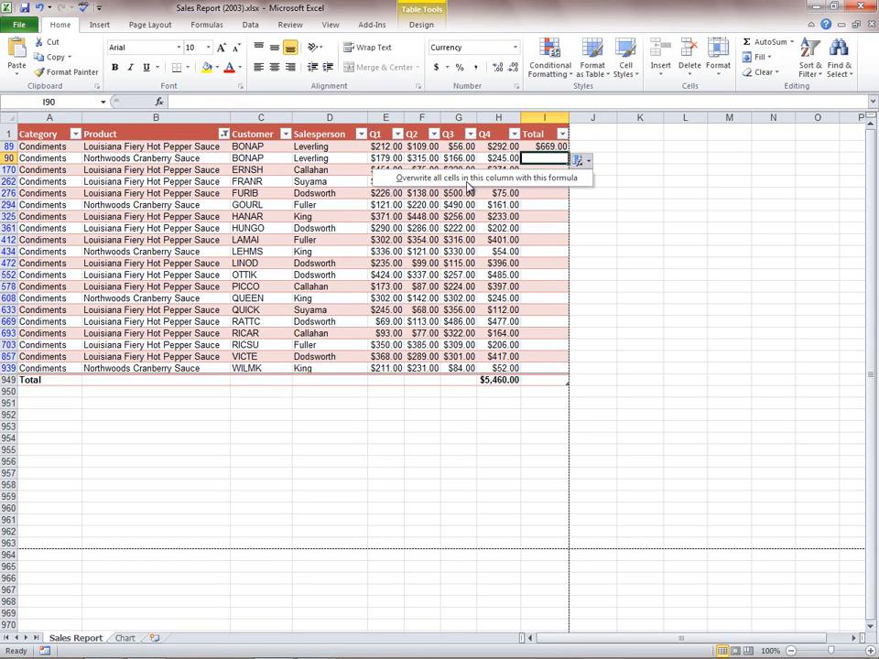
pyautogui.click(562, 179)
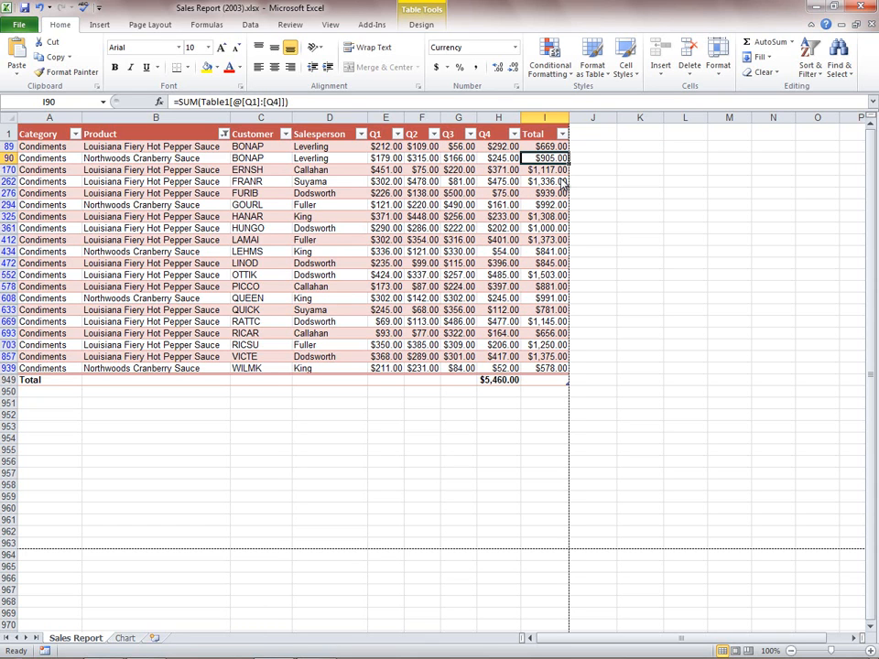
# - Apply green gradient-fill data bars to the whole Q1 column as conditional formatting
pyautogui.click(388, 119)
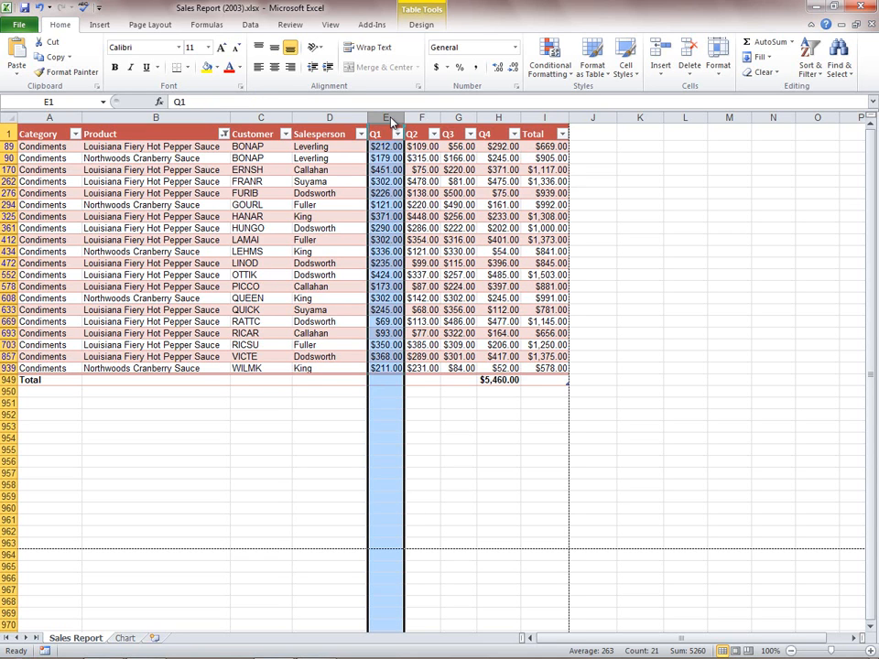
pyautogui.click(552, 53)
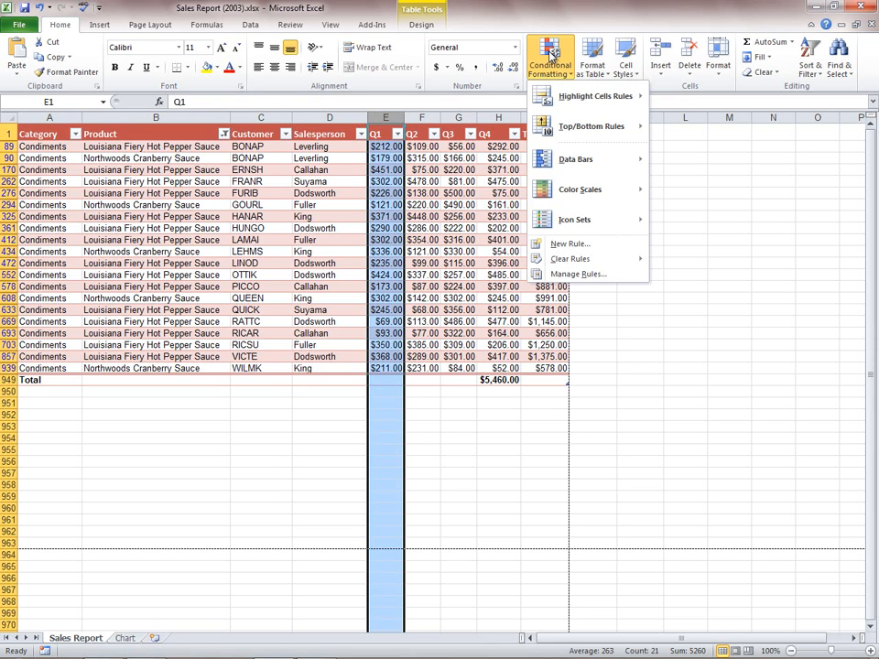
pyautogui.moveTo(591, 99)
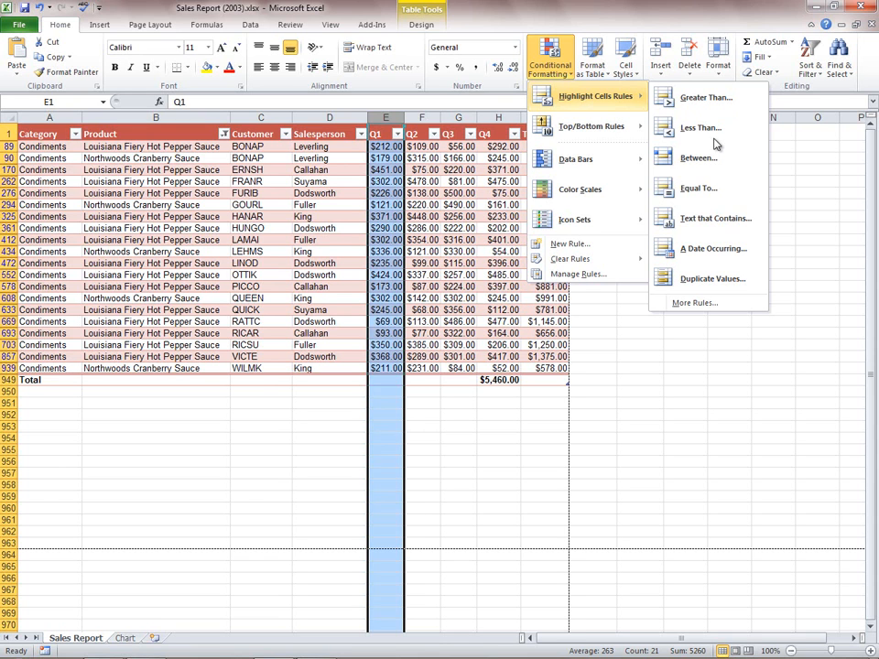
pyautogui.moveTo(604, 131)
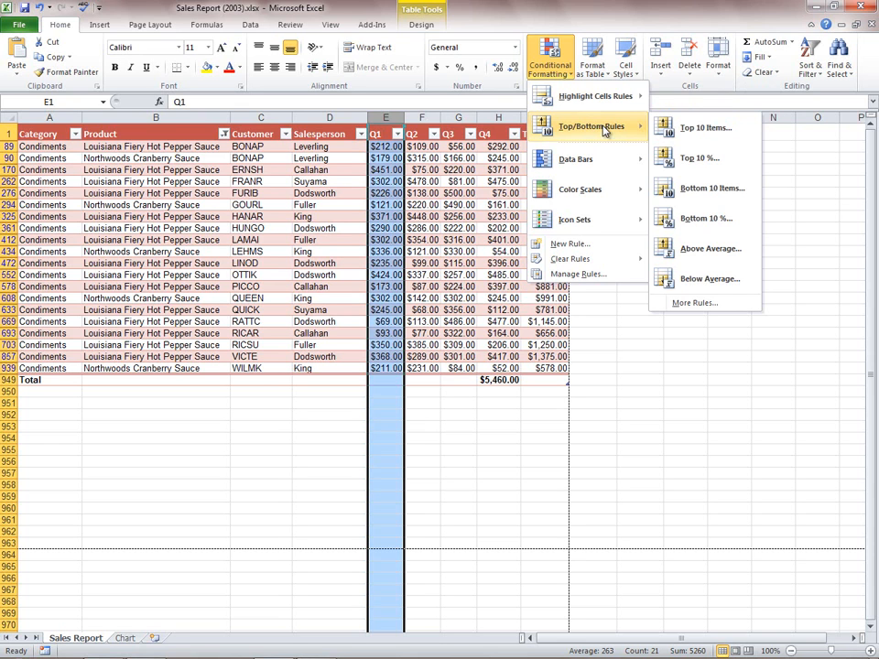
pyautogui.moveTo(602, 165)
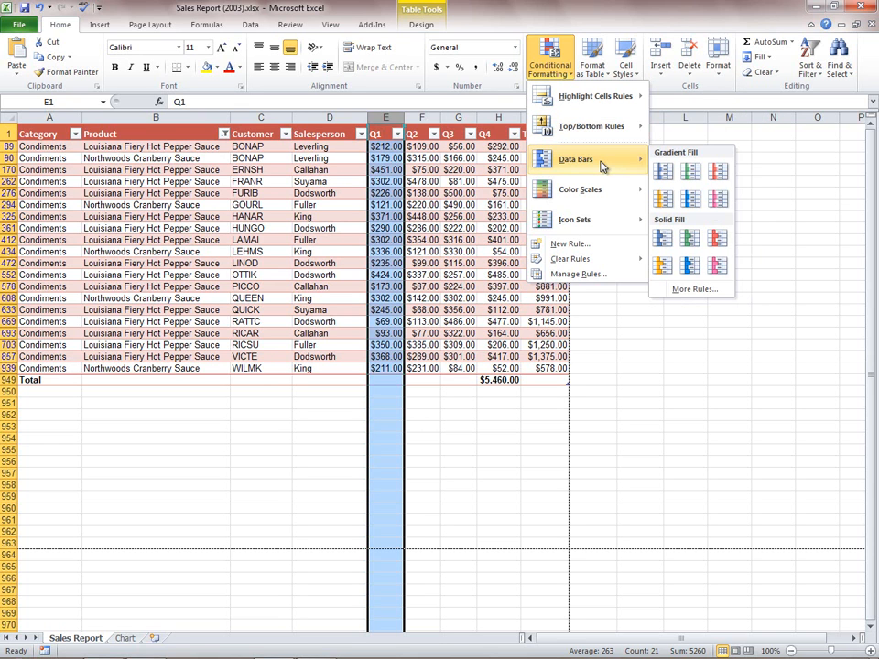
pyautogui.click(693, 175)
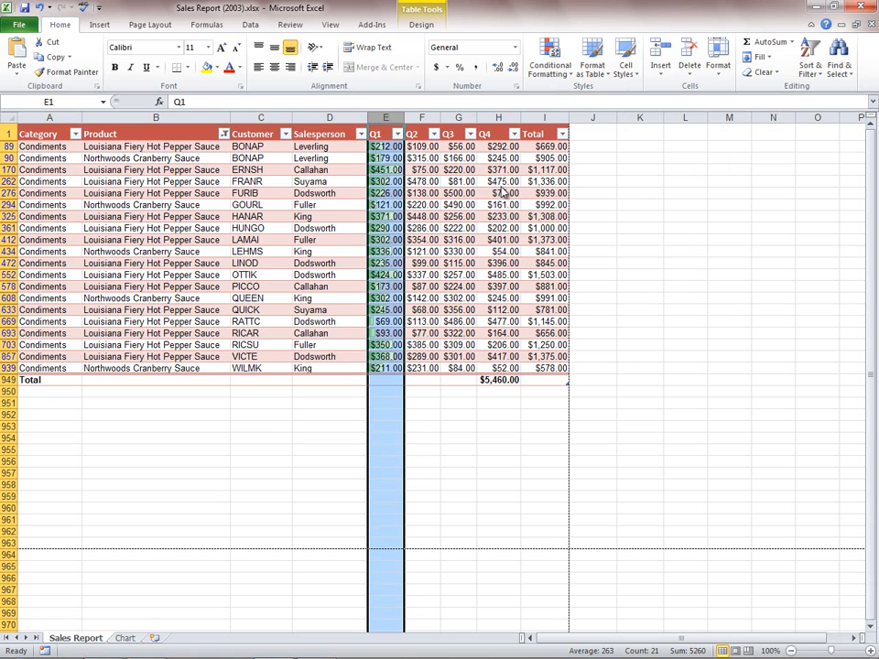
# - Reselect all products in the Product column filter so every record is shown
pyautogui.click(398, 148)
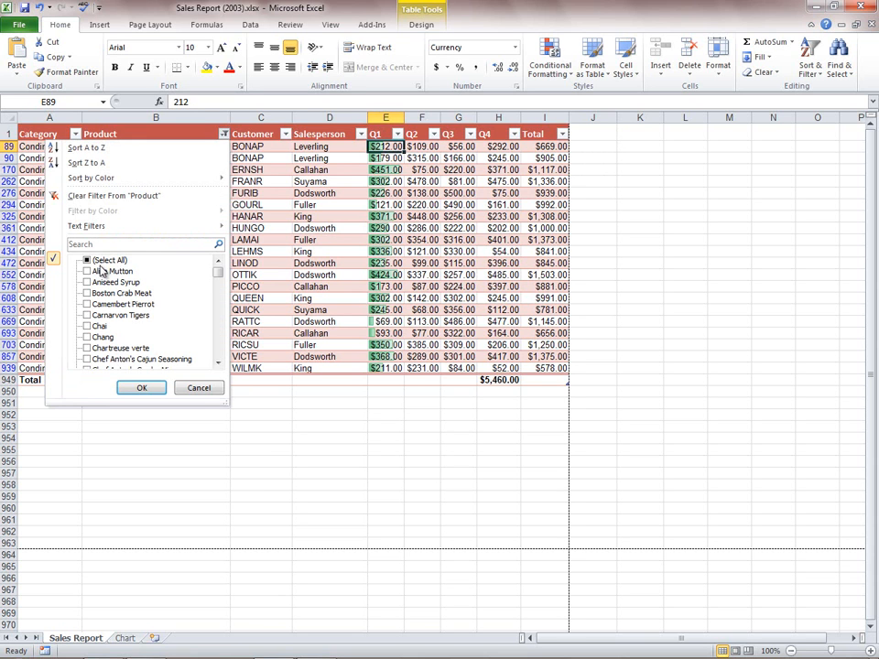
pyautogui.click(87, 260)
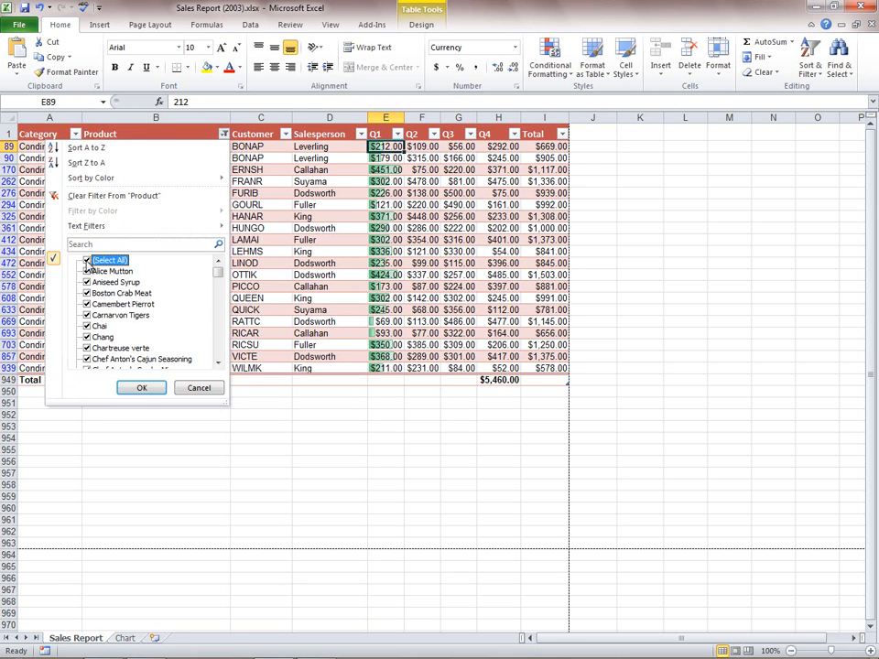
pyautogui.click(142, 389)
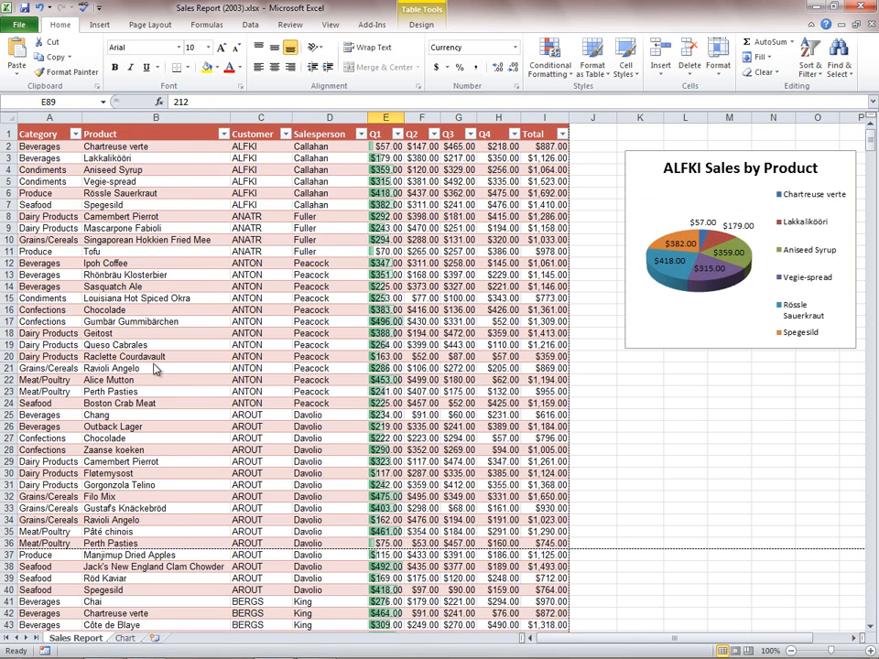
# - Insert a line sparkline in J2 for the data range E2:H2 and fill it down to J10
pyautogui.click(586, 152)
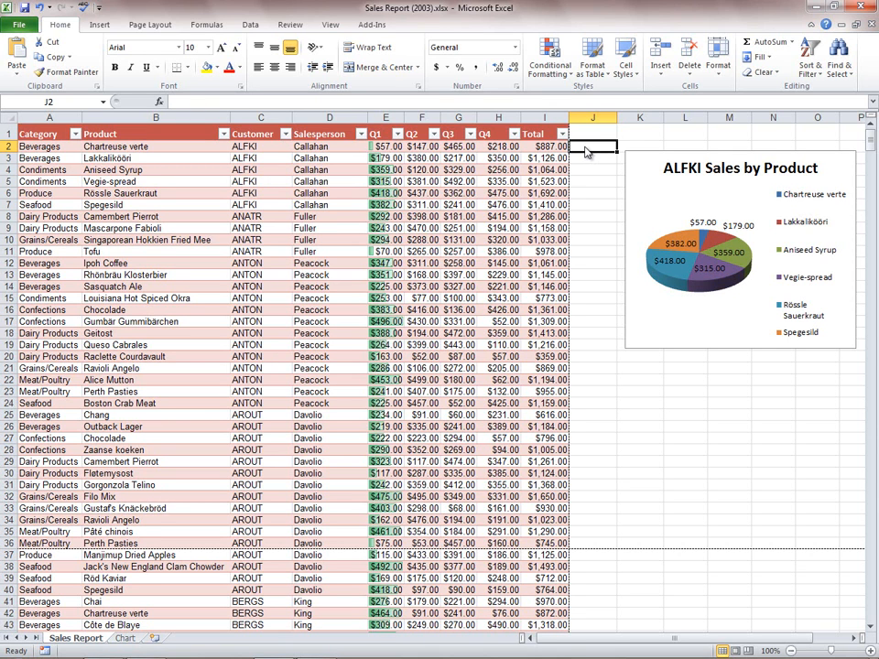
pyautogui.click(99, 24)
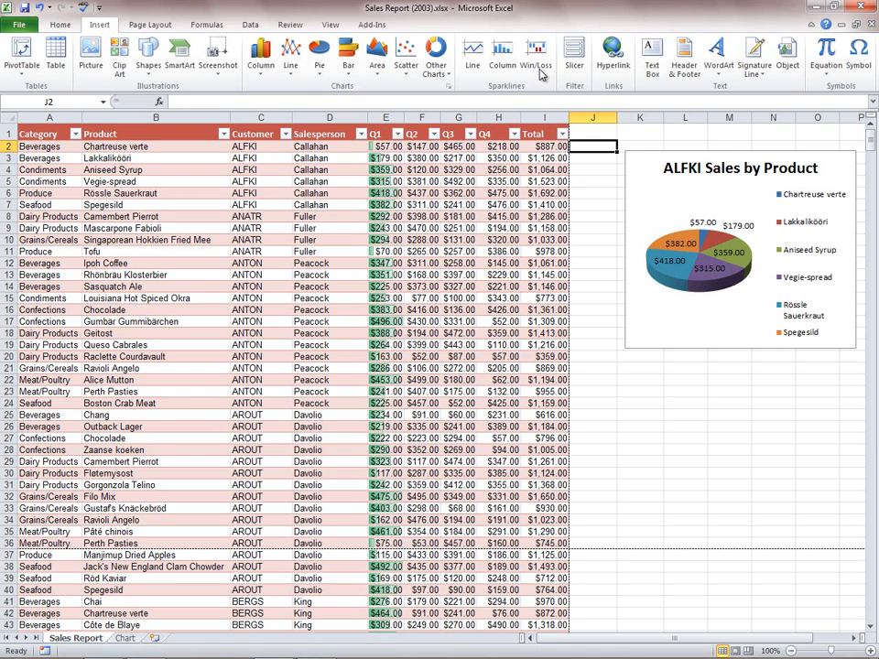
pyautogui.click(478, 64)
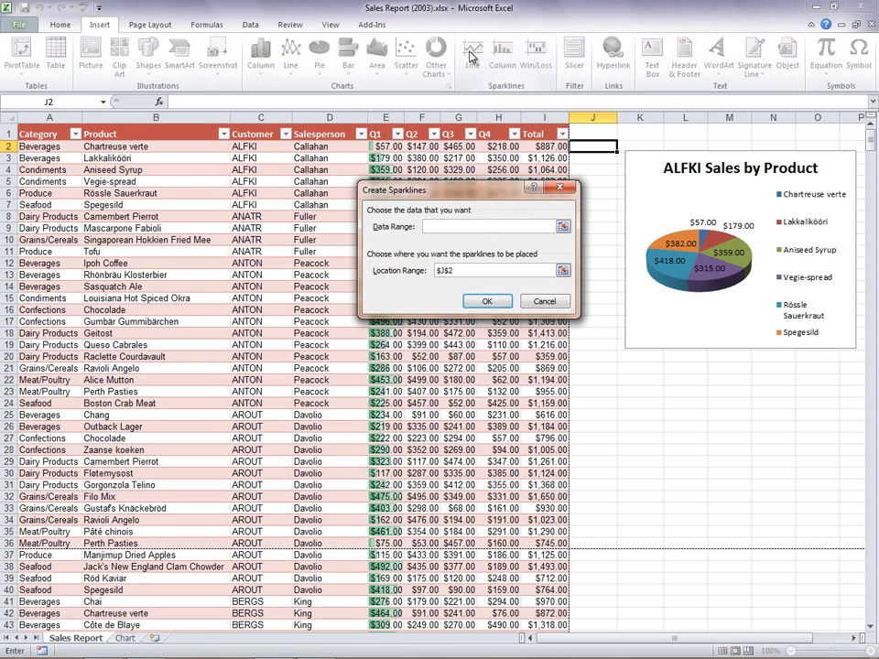
pyautogui.moveTo(389, 146); pyautogui.dragTo(499, 145)
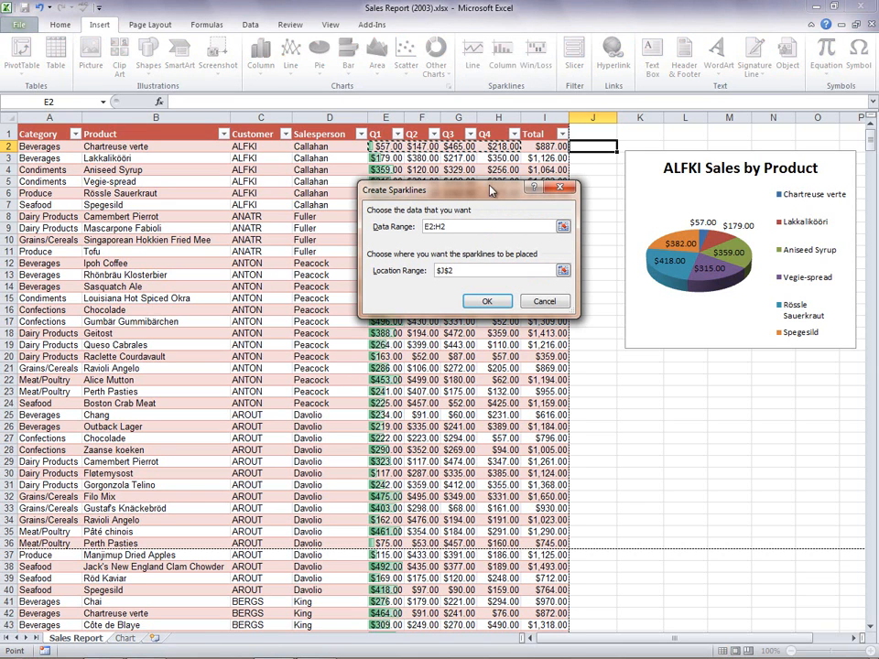
pyautogui.click(487, 301)
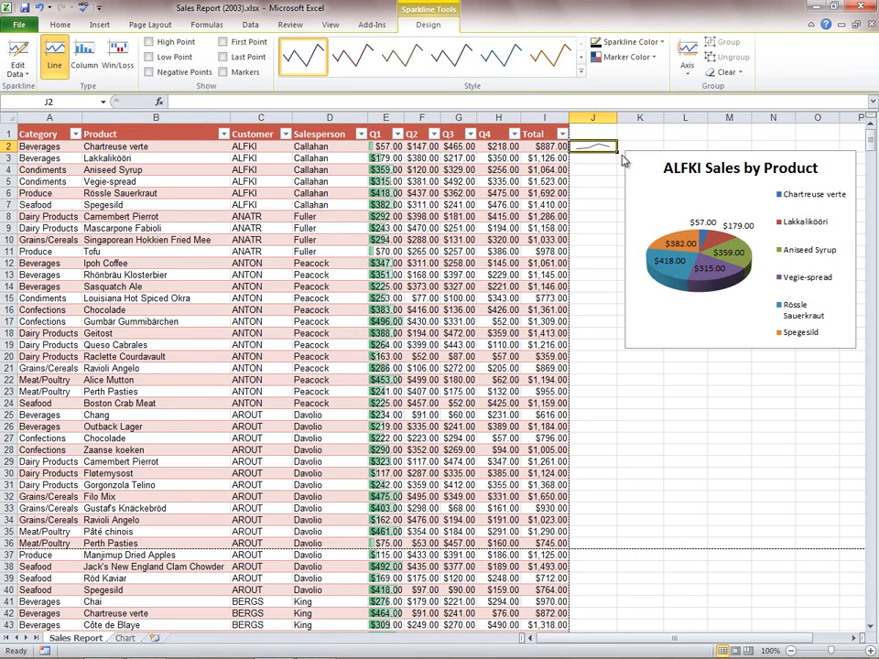
pyautogui.moveTo(617, 152); pyautogui.dragTo(616, 249)
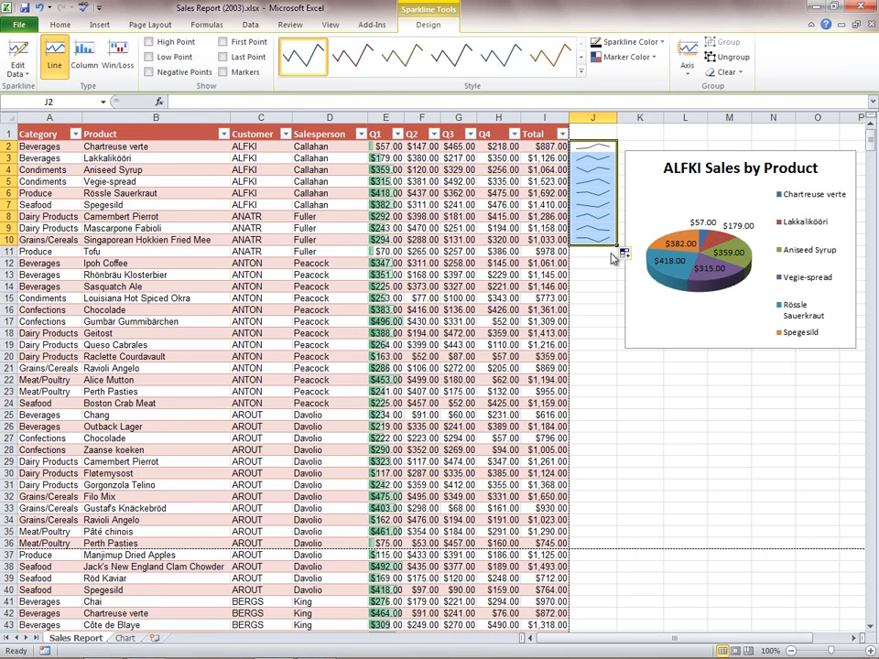
pyautogui.click(600, 253)
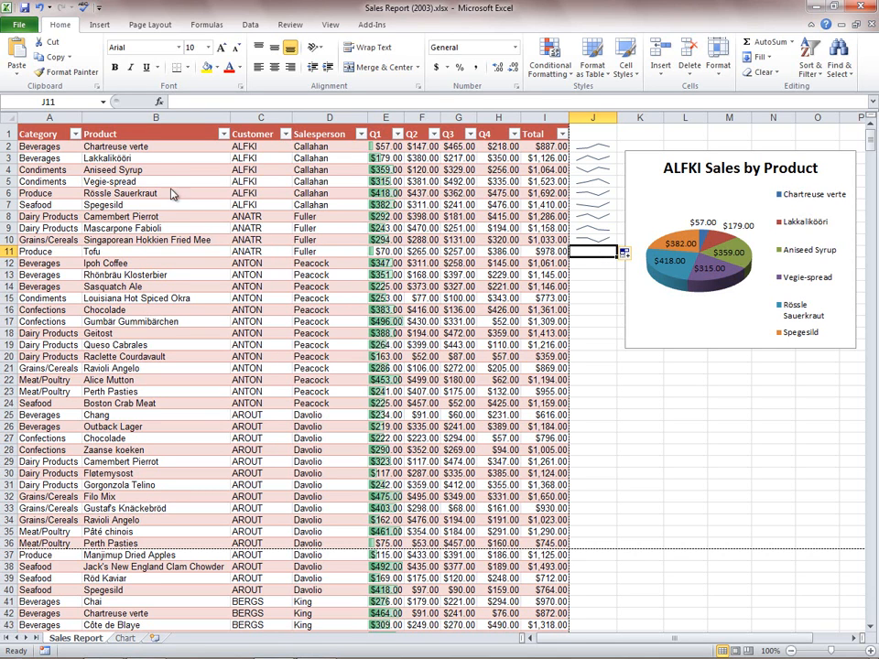
# - Create a PivotTable from Table1 on a new worksheet
pyautogui.click(65, 148)
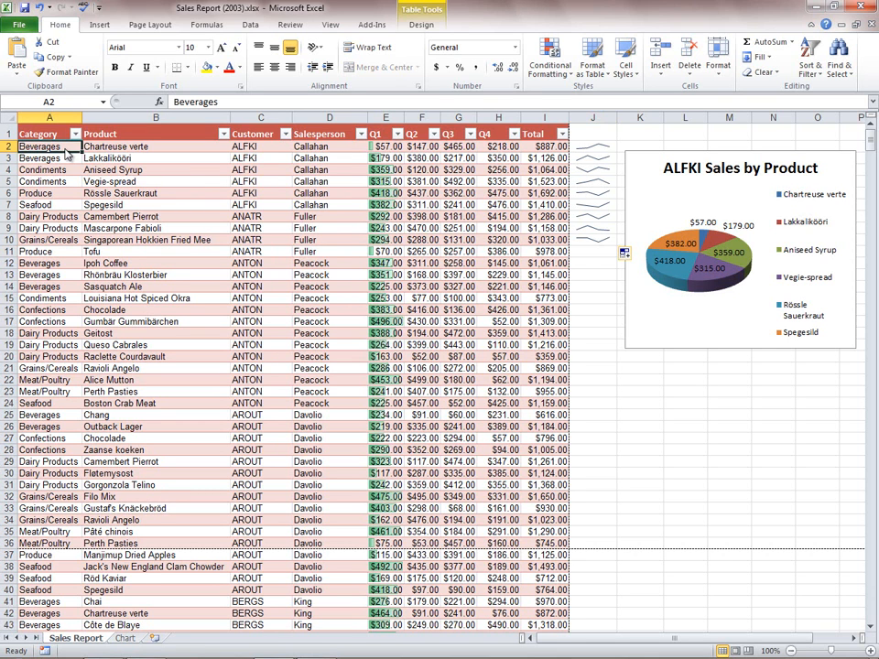
pyautogui.click(97, 26)
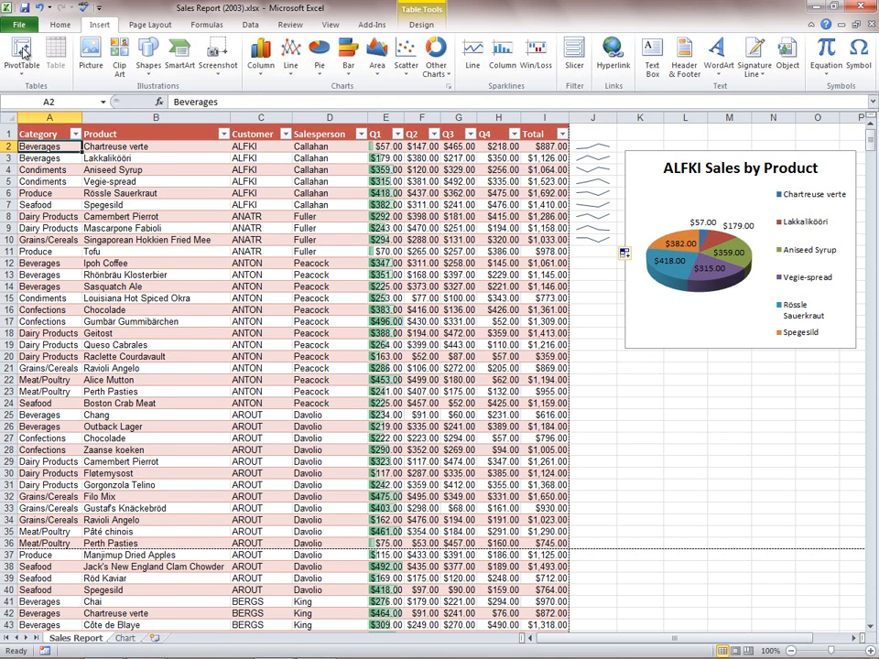
pyautogui.click(23, 53)
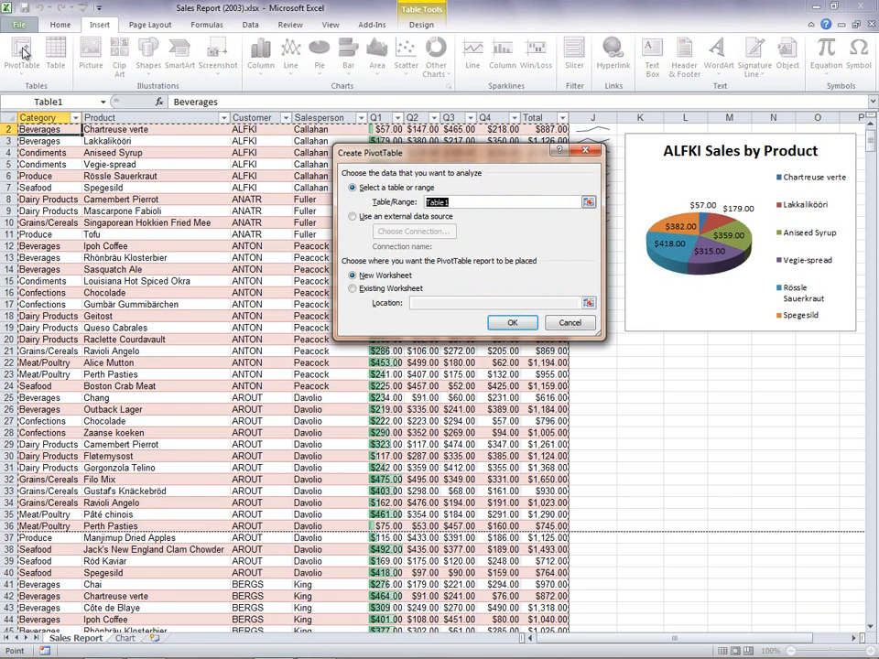
pyautogui.click(523, 326)
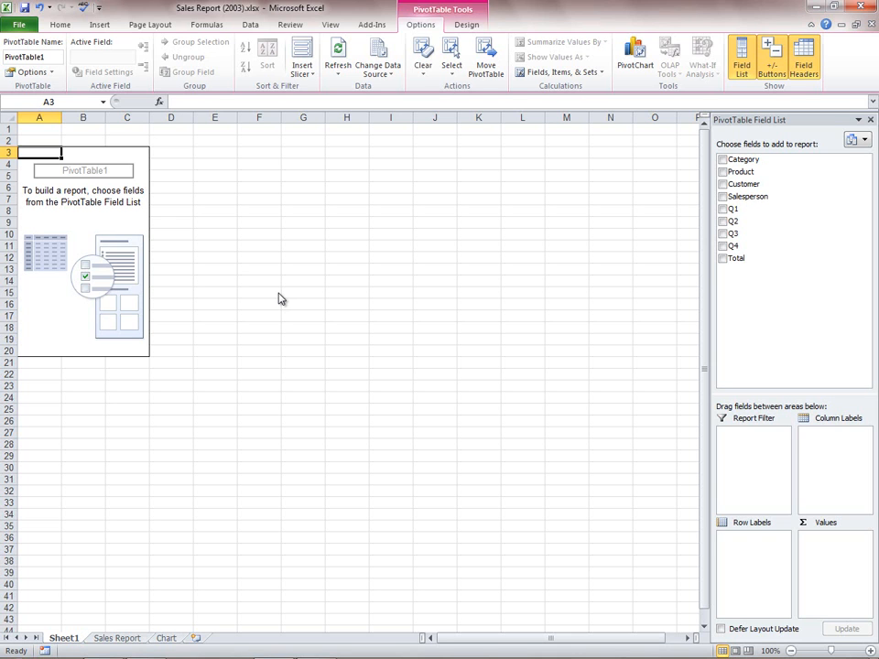
# - Build the PivotTable with Salesperson as row labels, the sum of Total as values and Category as report filter
pyautogui.click(722, 159)
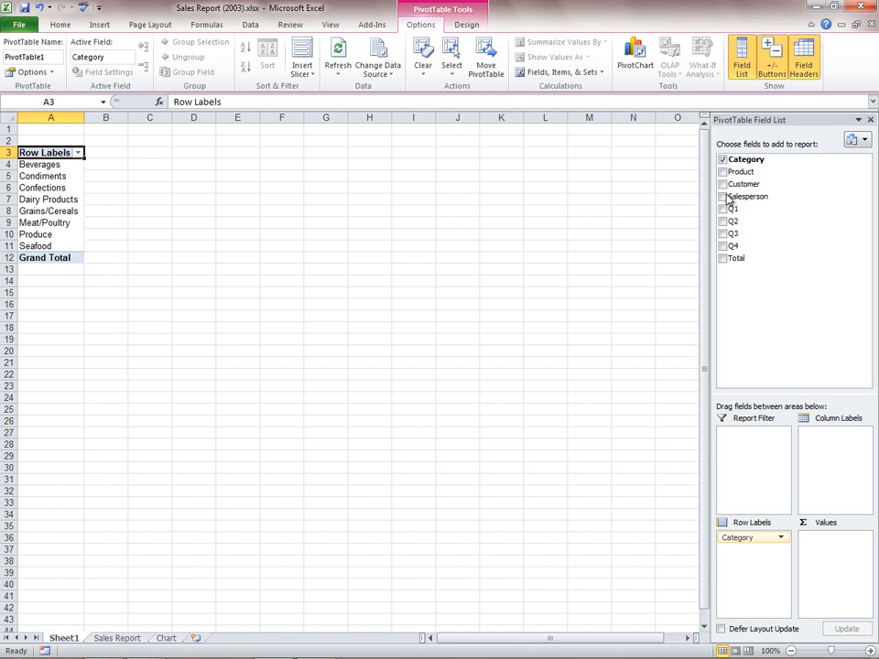
pyautogui.click(723, 197)
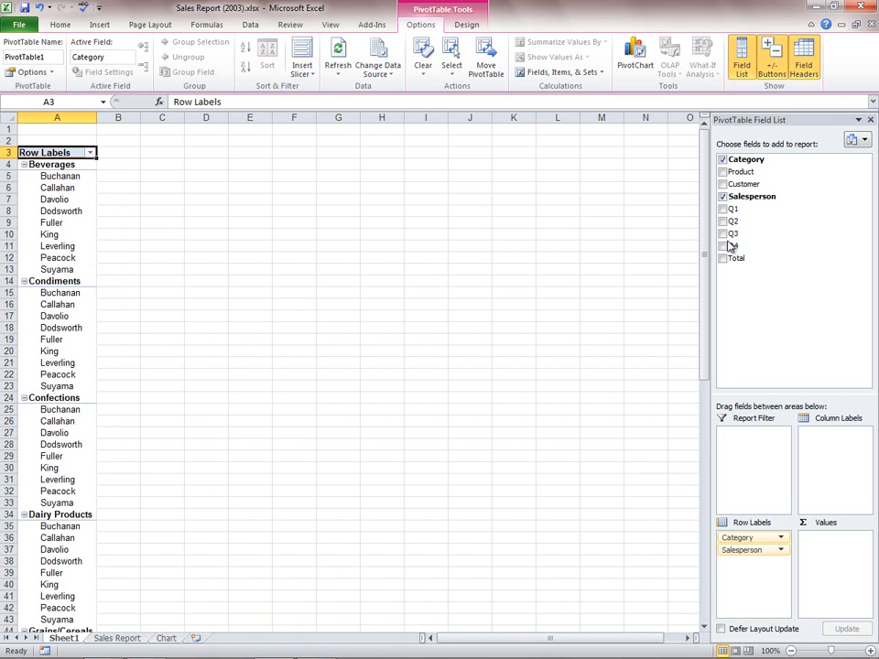
pyautogui.click(723, 259)
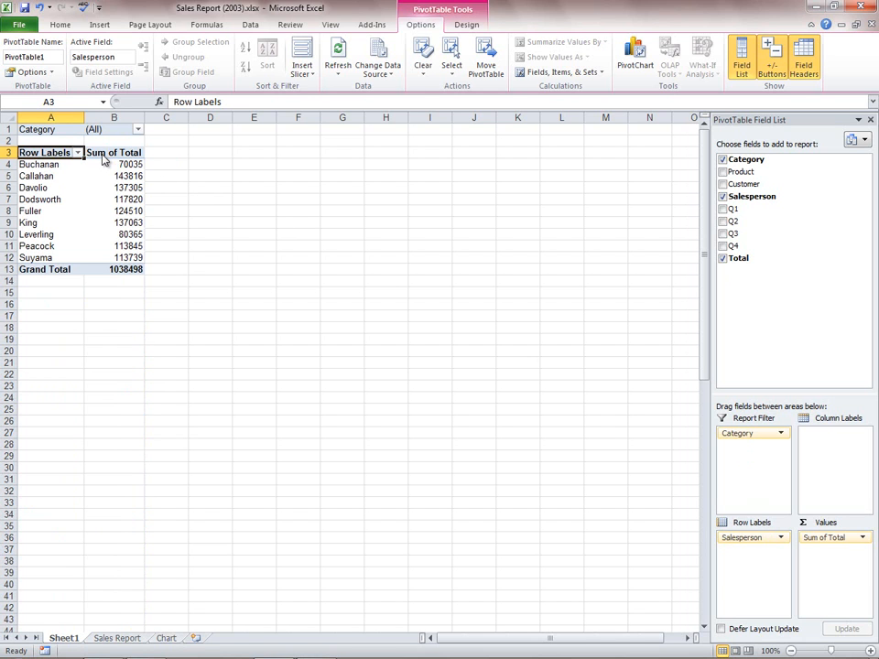
# - Filter the PivotTable's Category report filter to Beverages
pyautogui.click(137, 129)
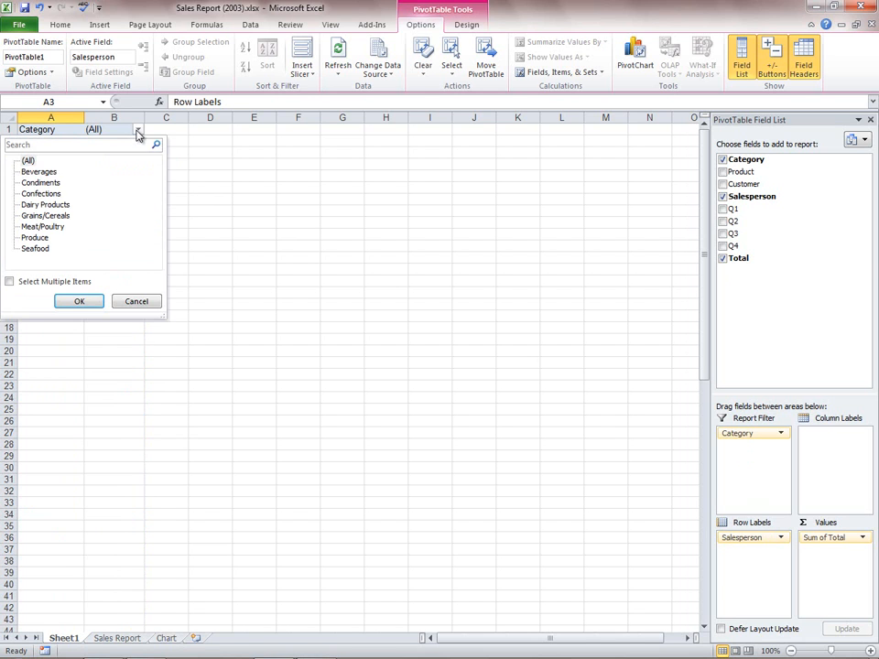
pyautogui.click(44, 172)
pyautogui.click(79, 303)
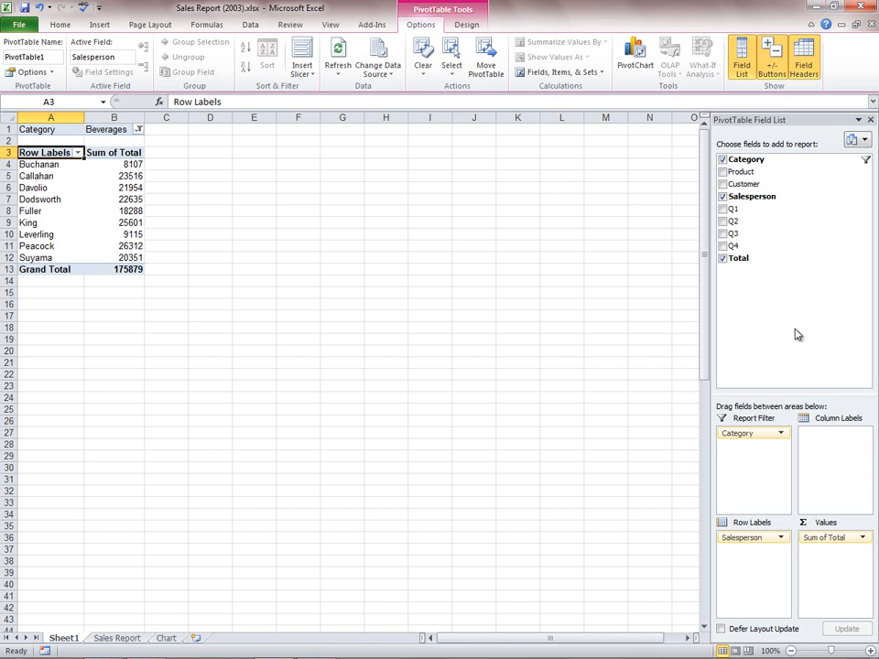
# - Insert a clustered column PivotChart from the PivotTable and undo it
pyautogui.click(639, 54)
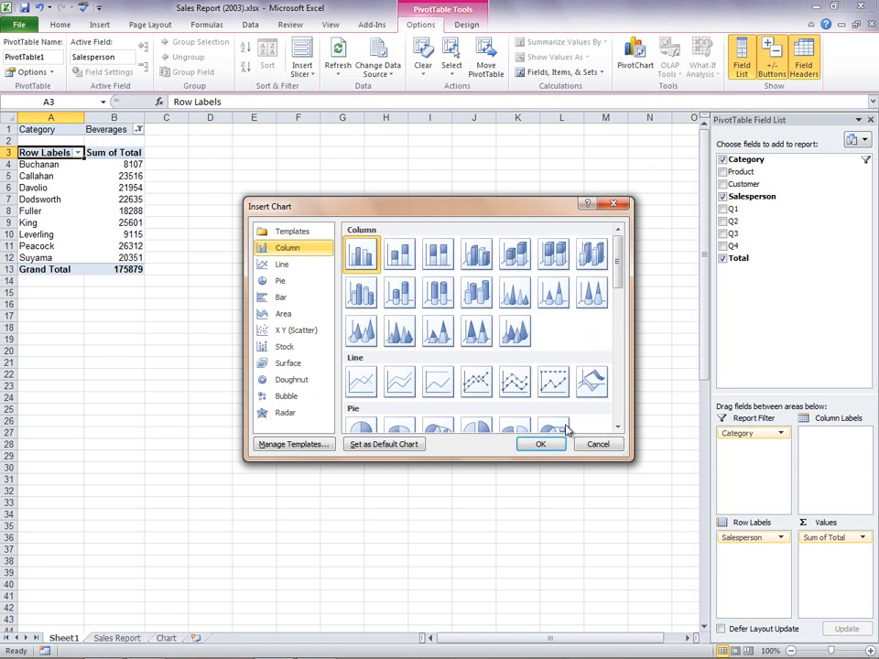
pyautogui.click(542, 444)
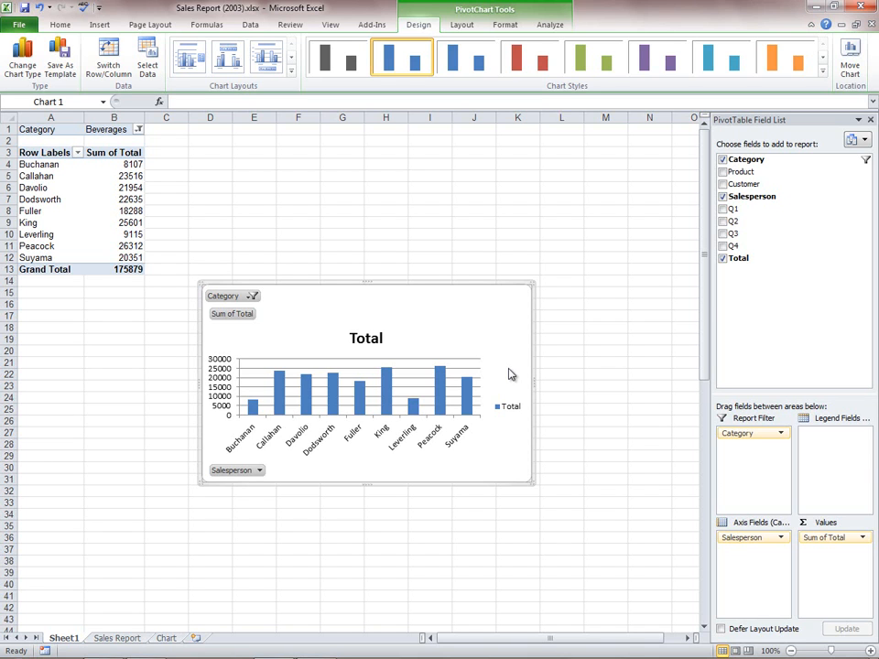
pyautogui.click(39, 6)
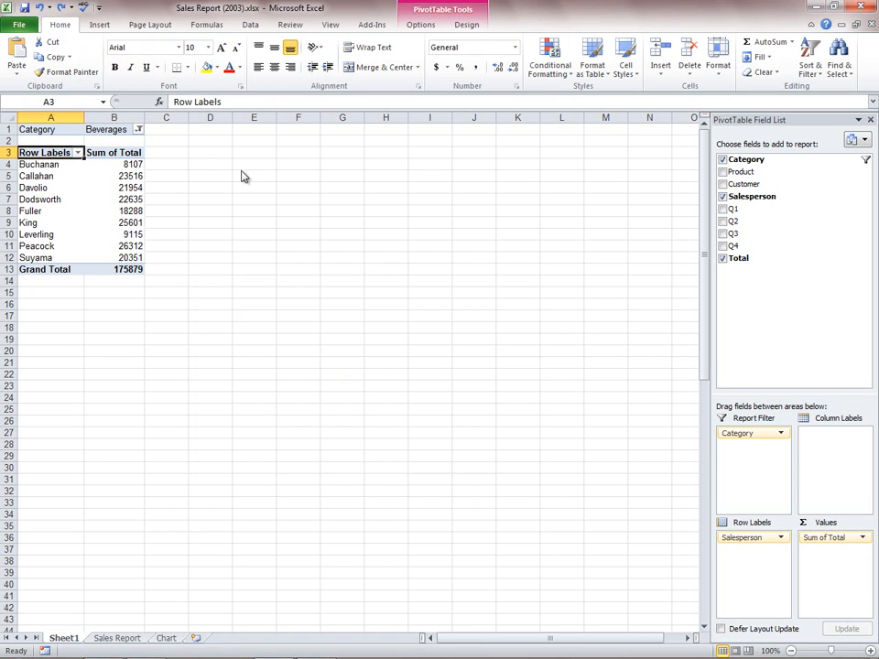
# - Insert a Hierarchy List SmartArt graphic on the PivotTable's worksheet
pyautogui.click(206, 144)
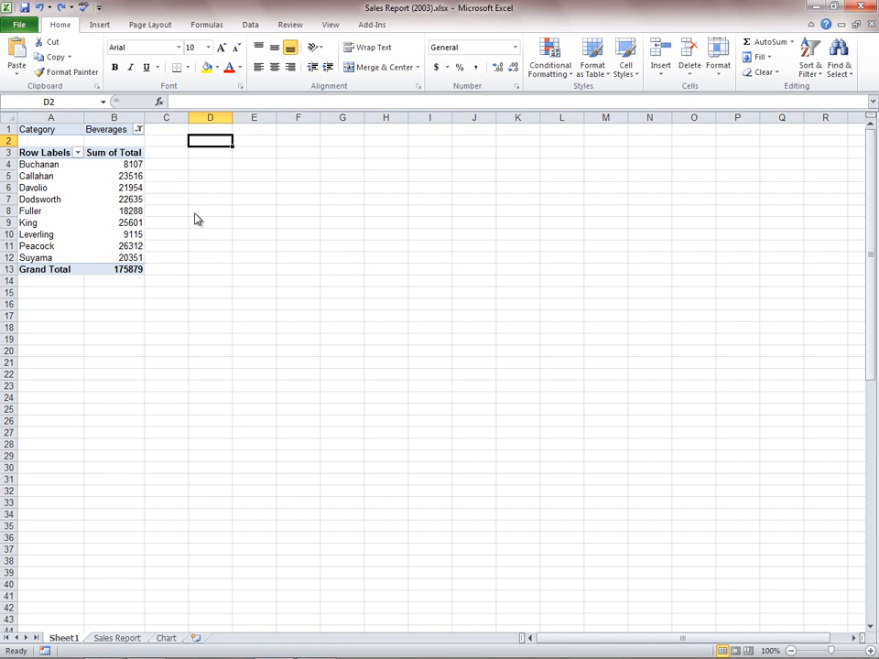
pyautogui.click(106, 26)
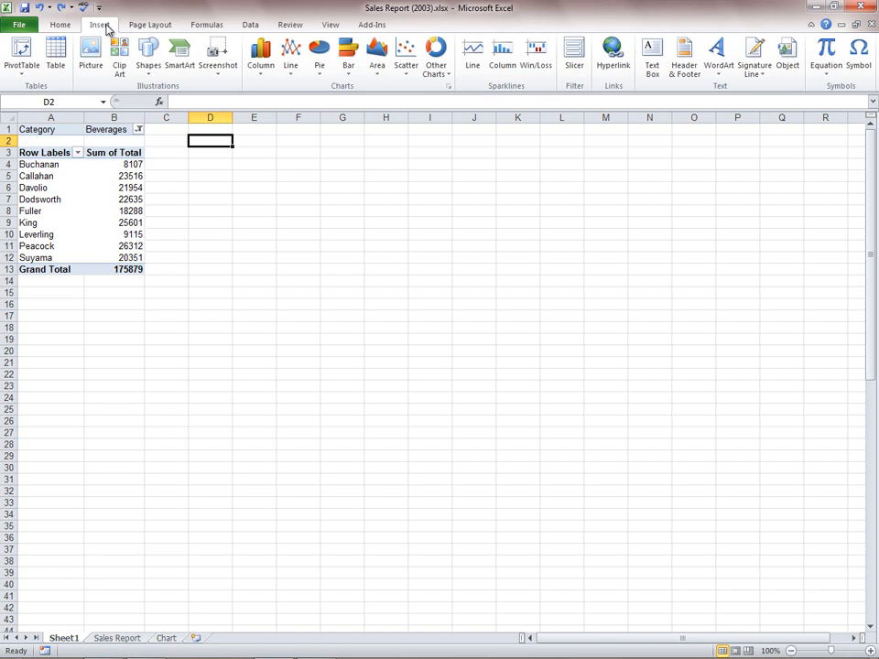
pyautogui.click(179, 55)
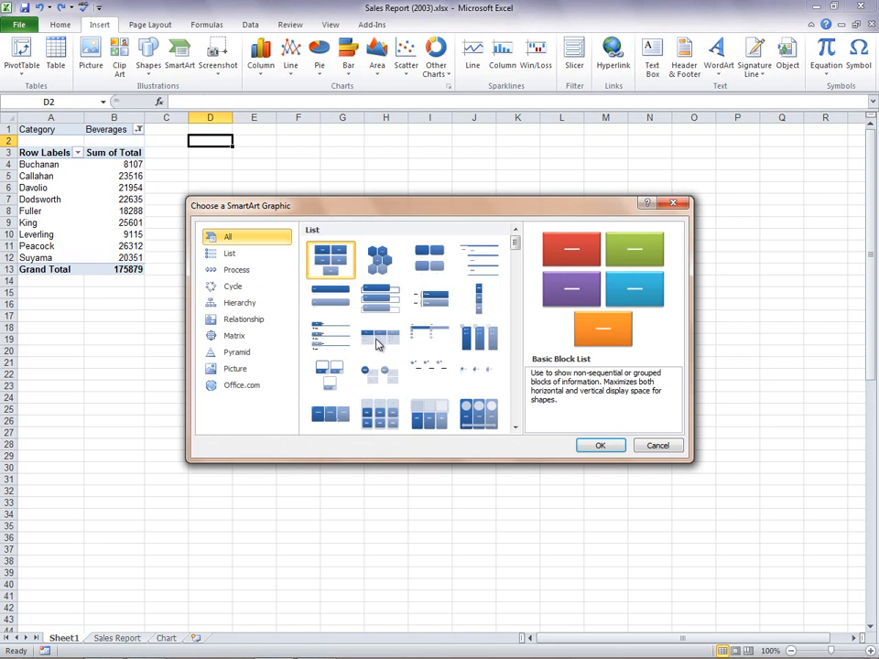
pyautogui.click(254, 305)
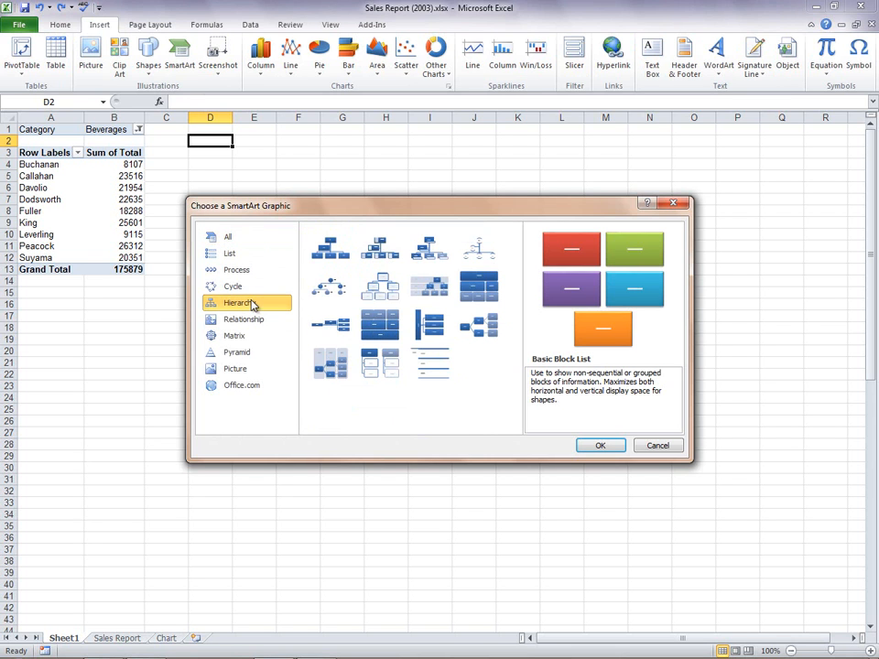
pyautogui.click(370, 368)
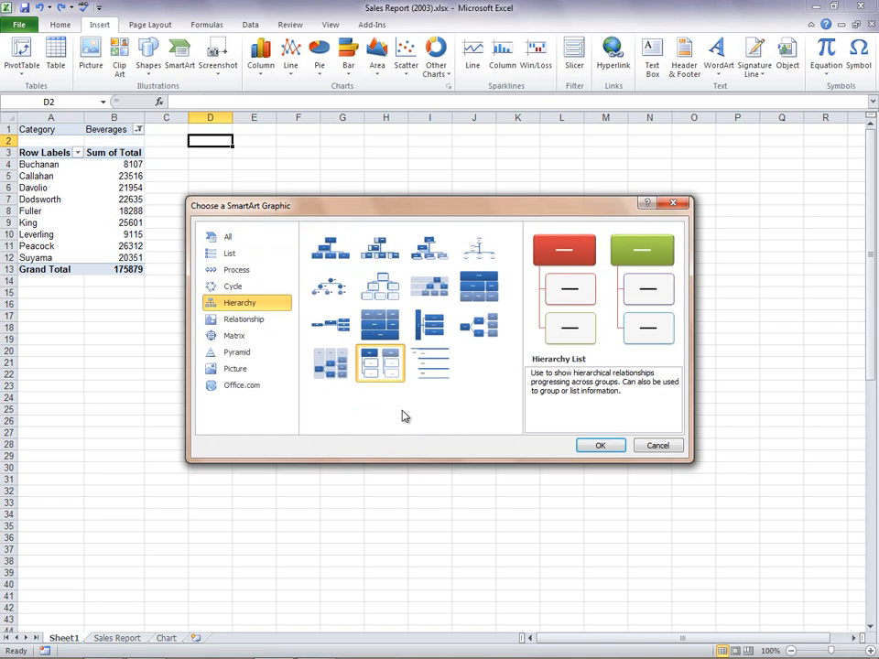
pyautogui.click(600, 446)
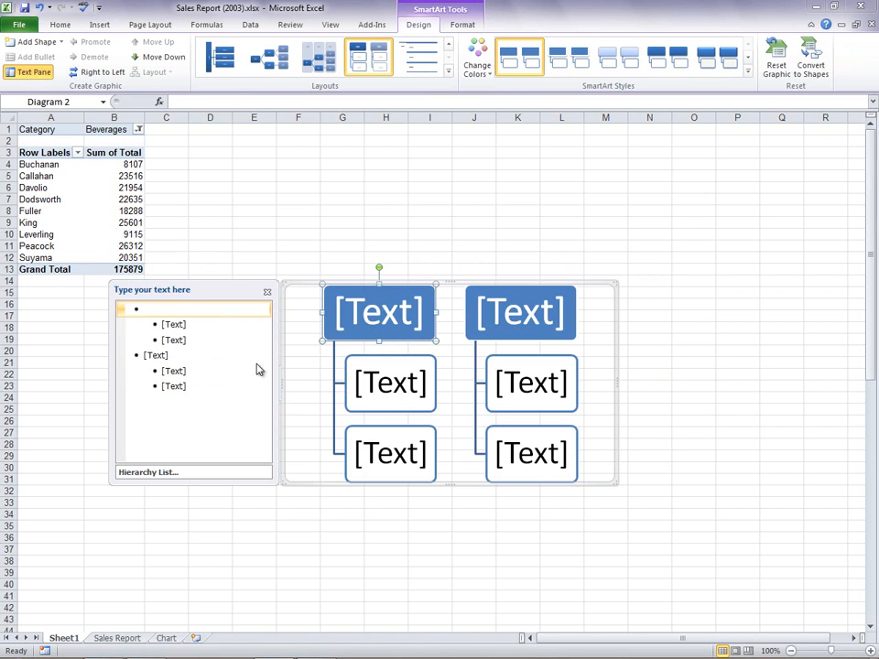
# - Label the SmartArt's first branch West with the first three PivotTable salespeople beneath it, and label the second branch East
pyautogui.click(162, 308)
pyautogui.write('West')
pyautogui.press('Down')
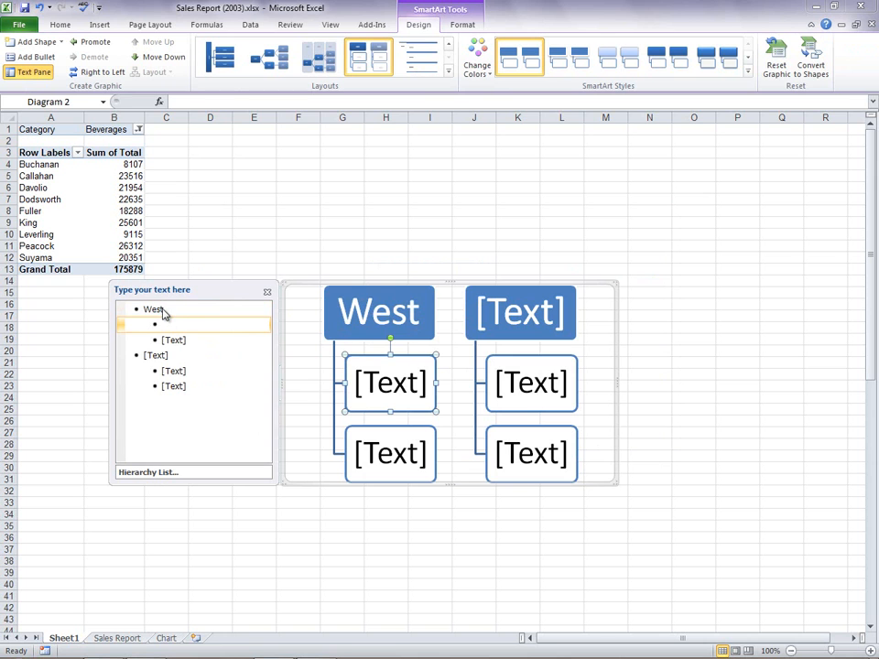
pyautogui.click(161, 325)
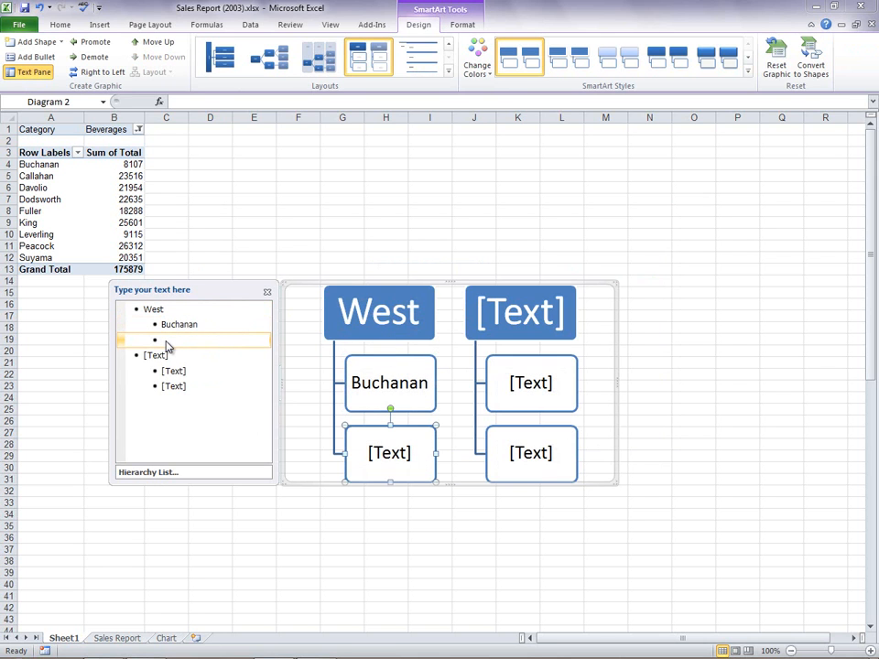
pyautogui.click(166, 343)
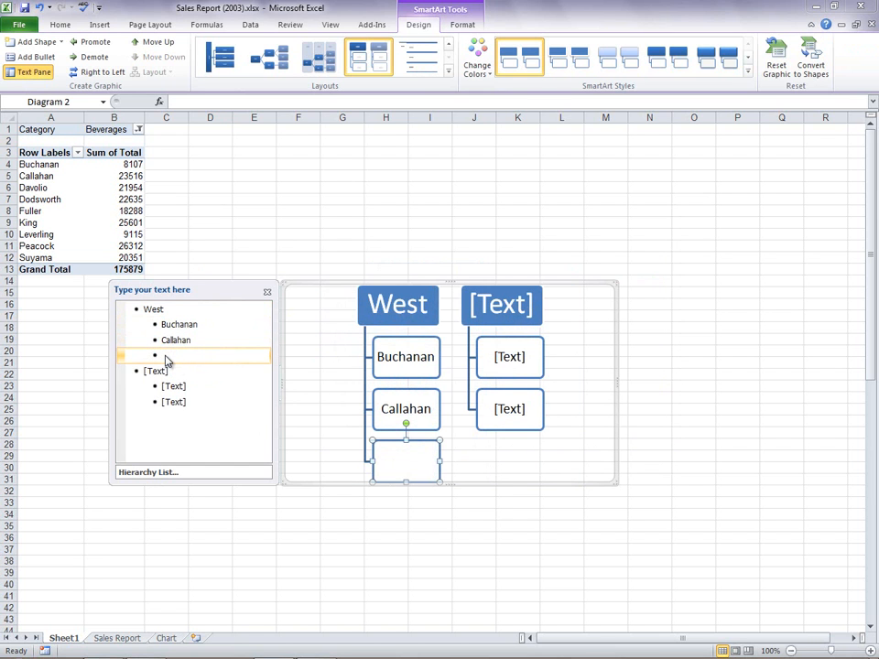
pyautogui.write('Davolio')
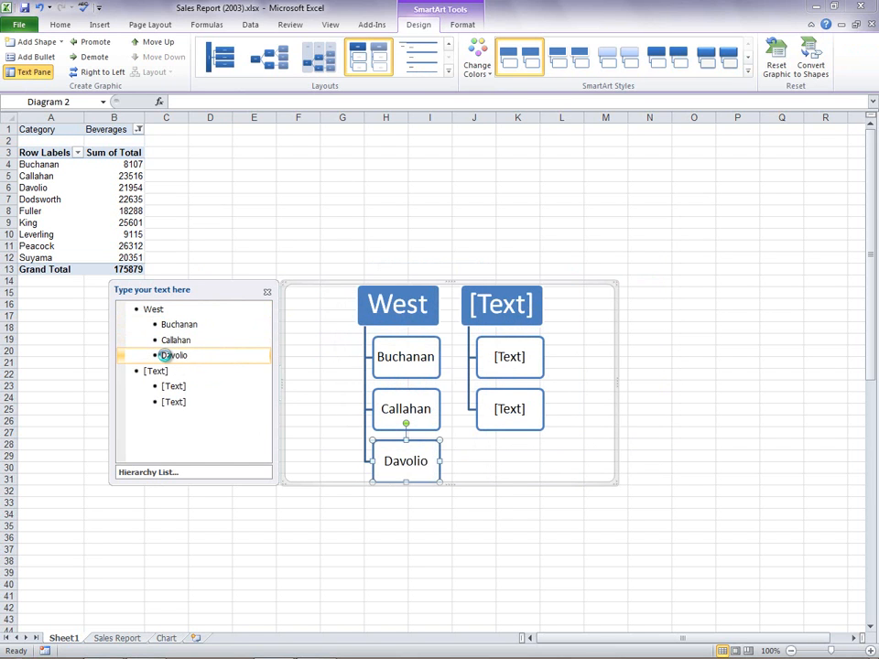
pyautogui.click(153, 372)
pyautogui.write('East')
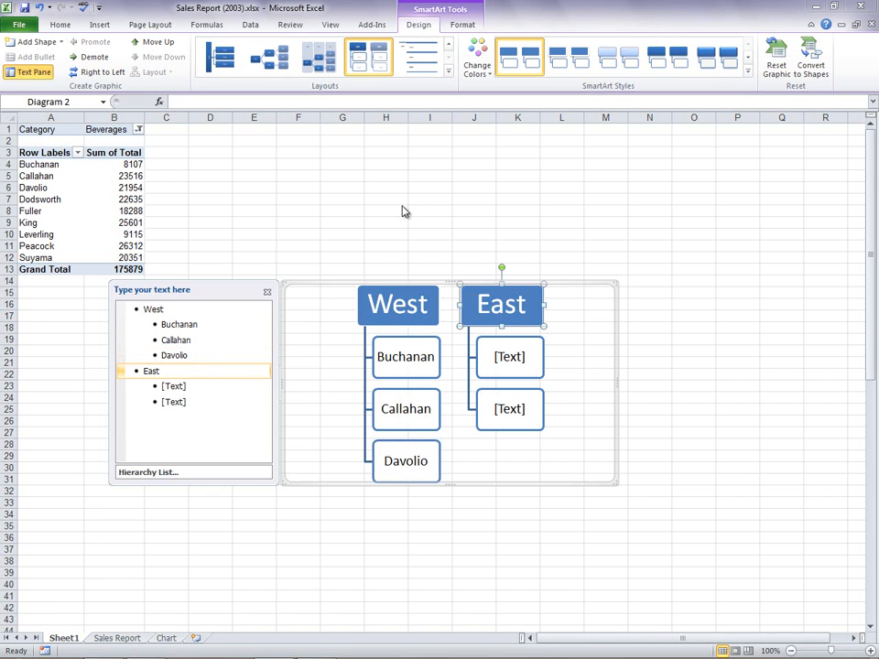
# - Recolor the SmartArt with a multicolor scheme of red and green headings and apply the first 3-D style
pyautogui.click(476, 61)
pyautogui.click(493, 163)
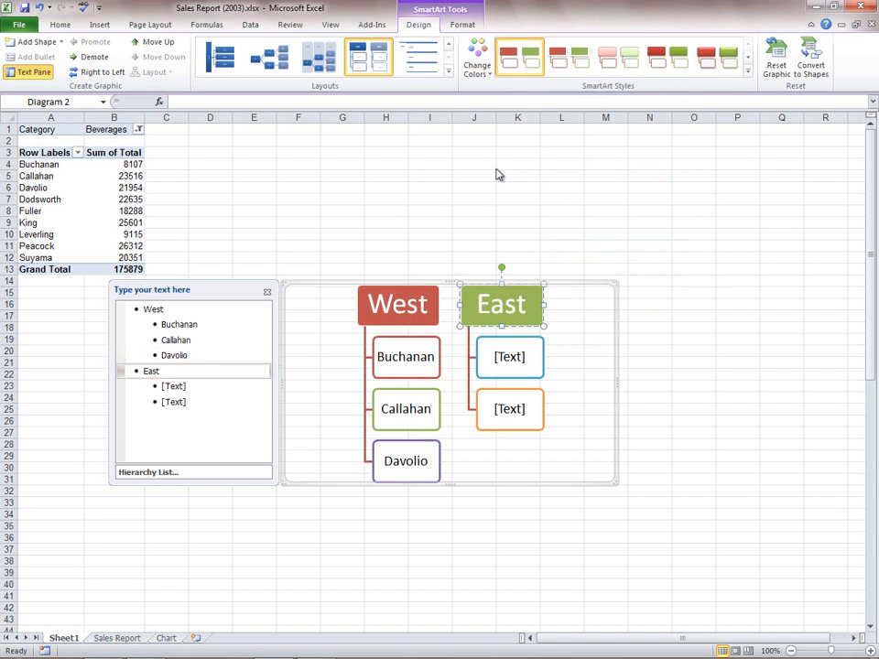
pyautogui.click(749, 74)
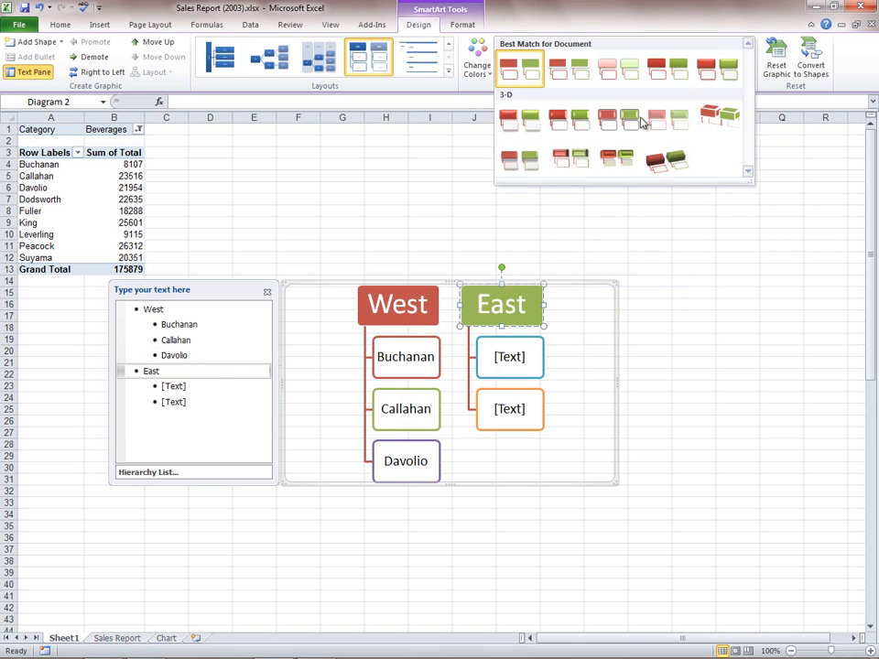
pyautogui.click(535, 121)
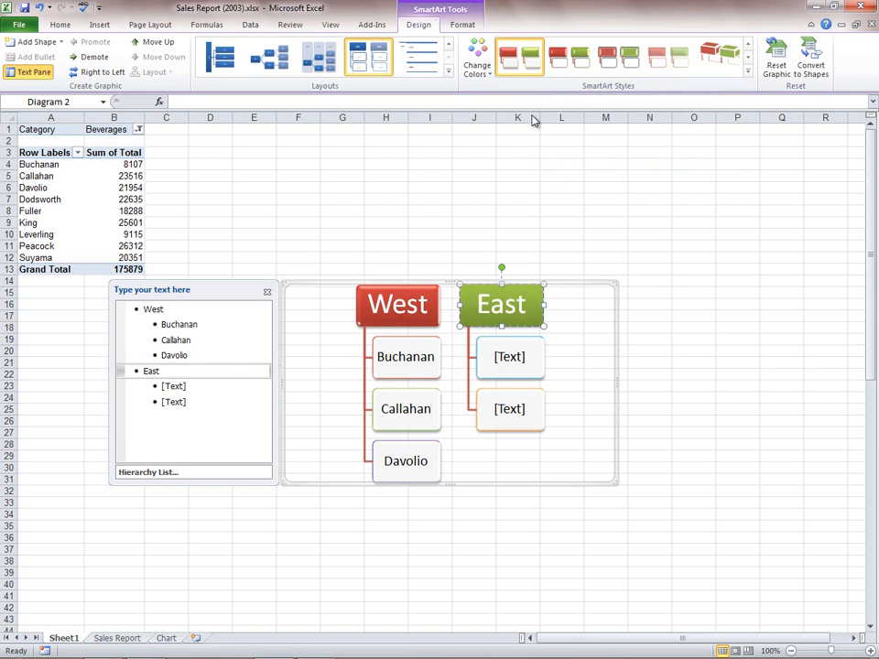
# - Move the SmartArt graphic to just beneath the PivotTable, starting around row 15
pyautogui.click(411, 179)
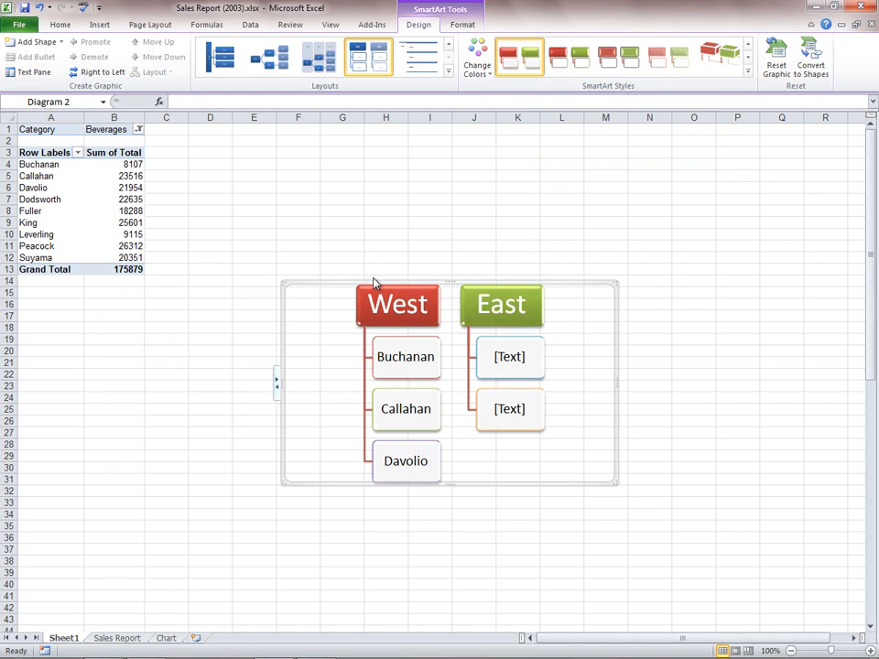
pyautogui.moveTo(368, 291); pyautogui.dragTo(109, 305)
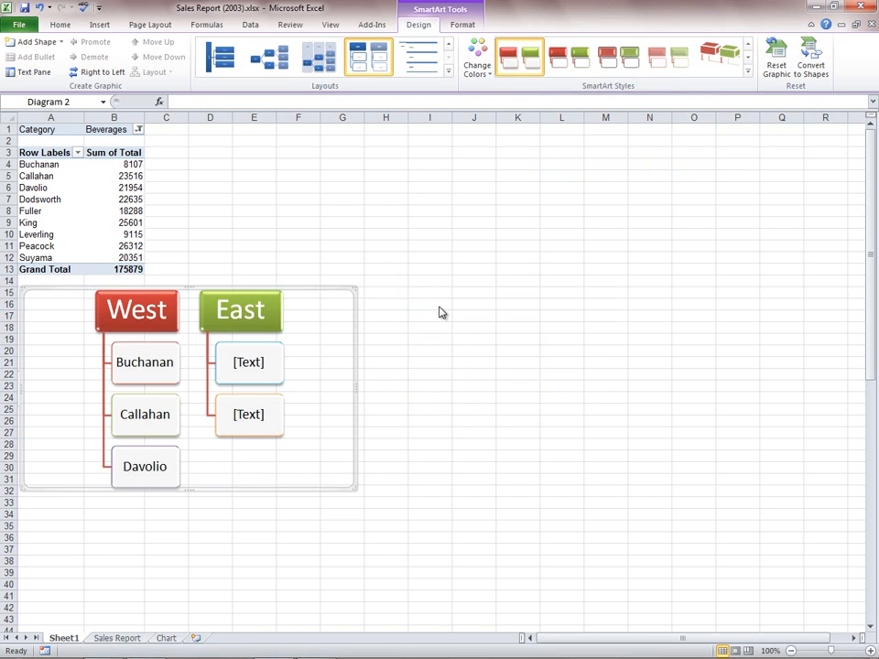
# - Apply the Foundry theme to the workbook from the Sales Report sheet
pyautogui.click(117, 638)
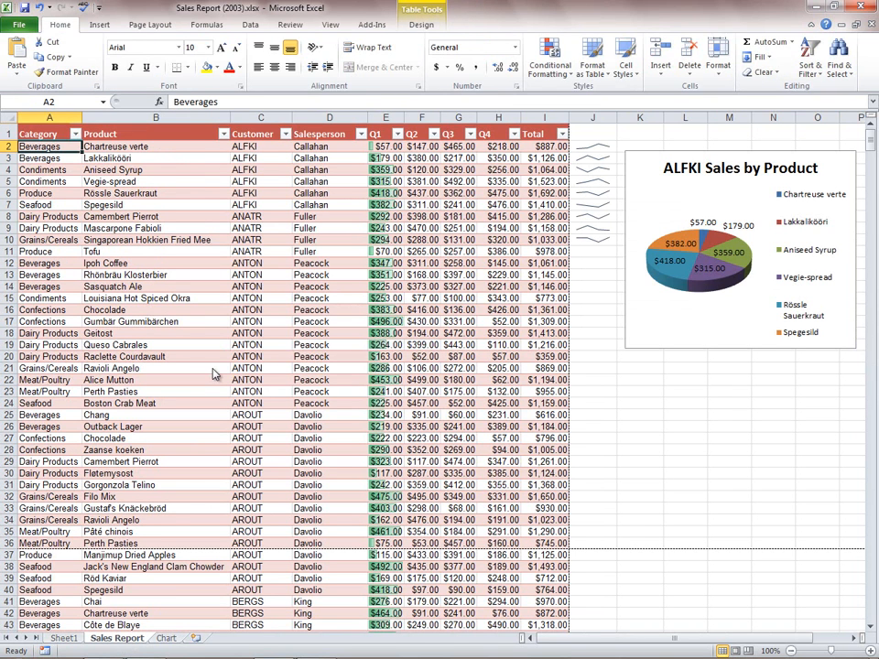
pyautogui.click(147, 26)
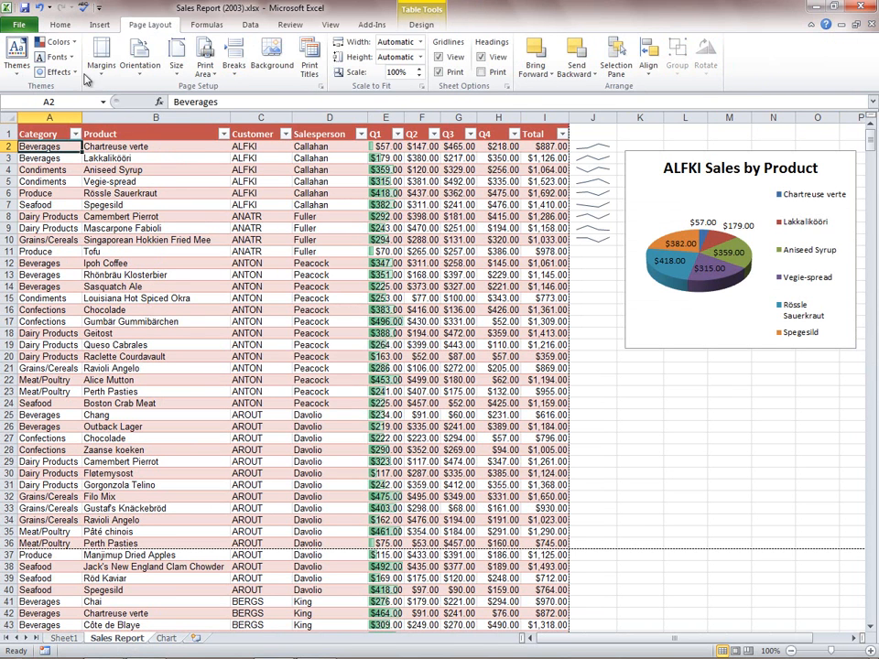
pyautogui.click(18, 64)
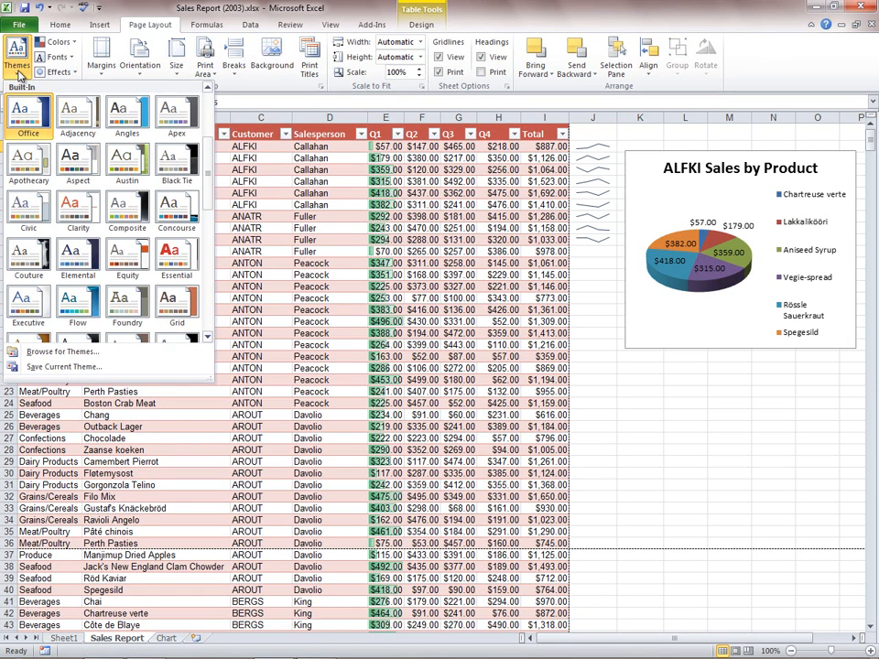
pyautogui.click(129, 307)
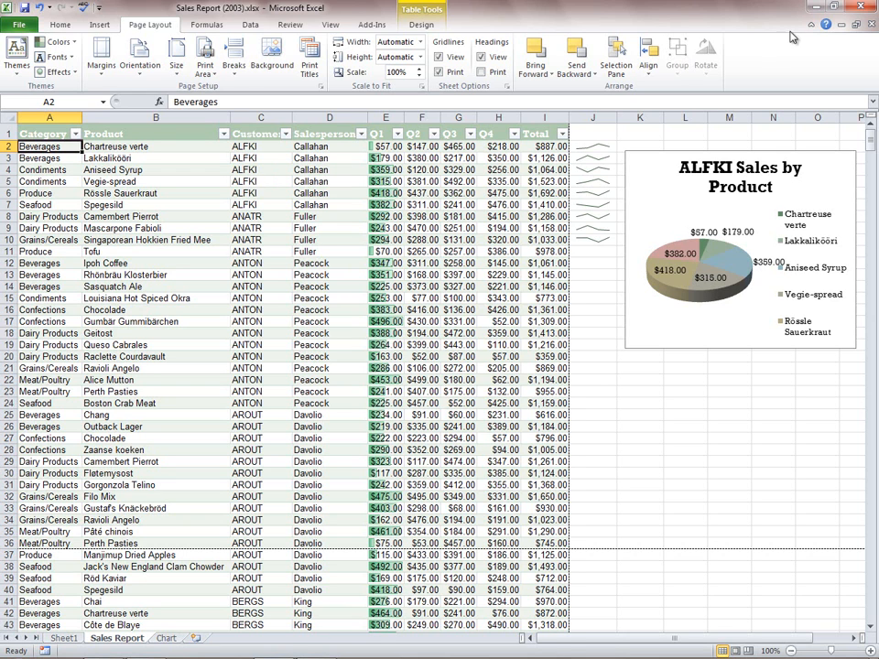
# - Close the workbook without saving, reopen Sales Report (2003).xlsx and show its file information with the recoverable versions
pyautogui.click(863, 7)
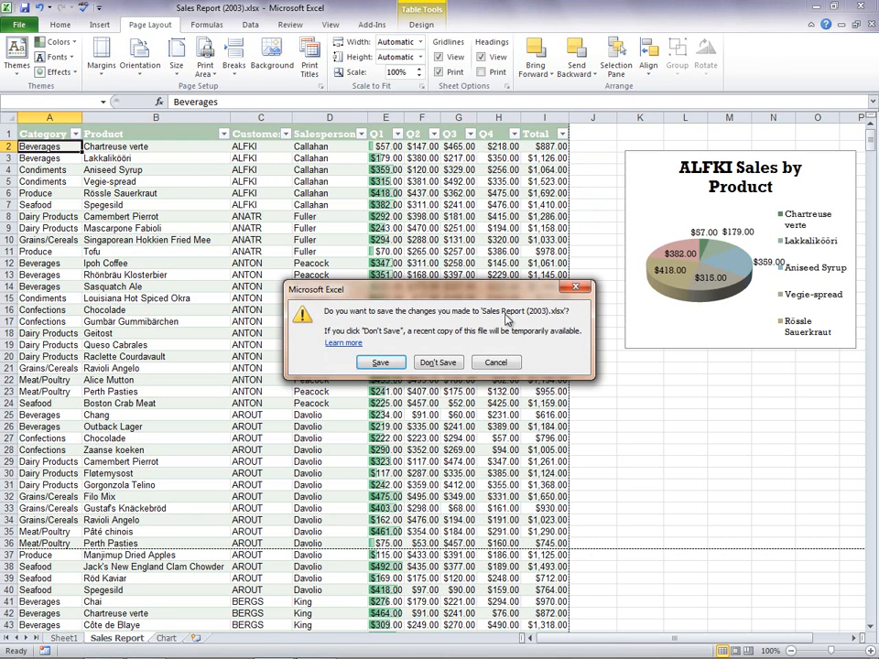
pyautogui.click(447, 365)
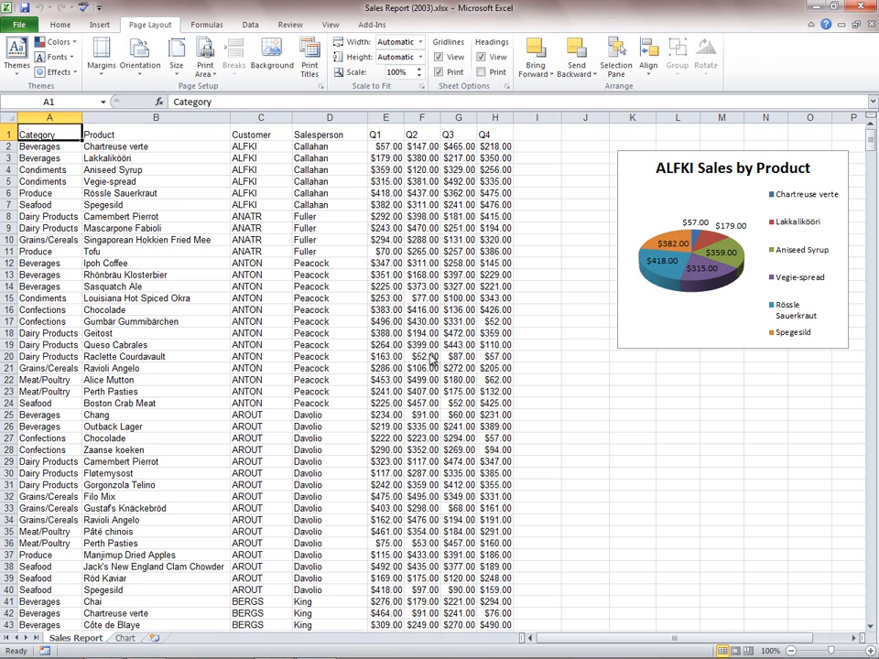
pyautogui.click(25, 25)
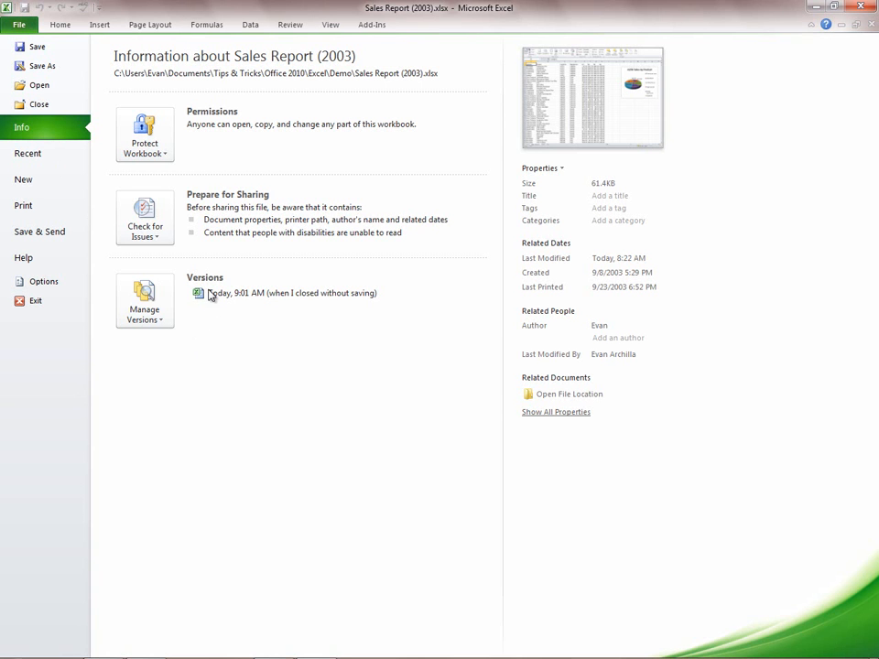
# - Open the 9:01 AM version closed without saving and restore it over the last saved workbook
pyautogui.click(361, 293)
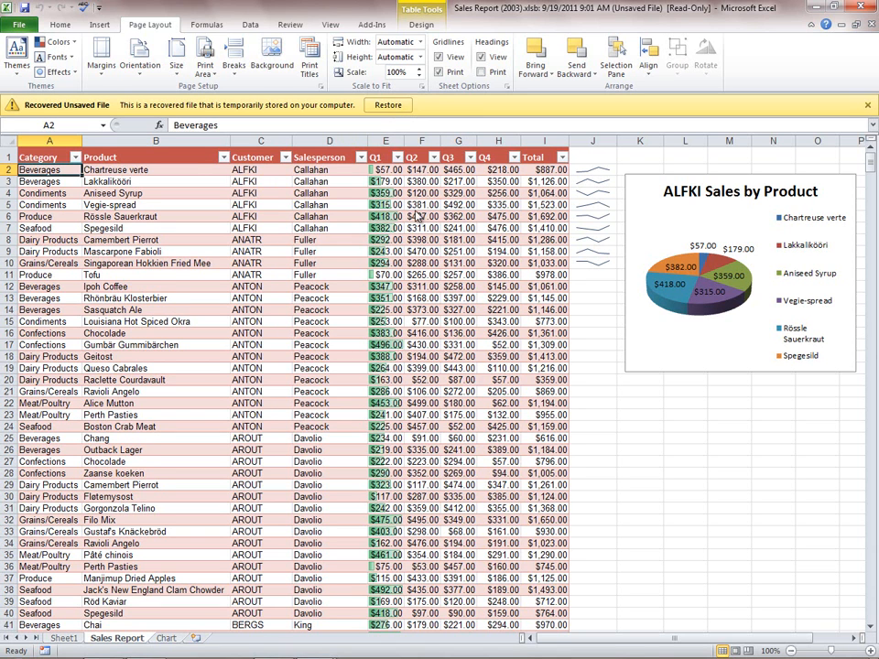
pyautogui.click(388, 105)
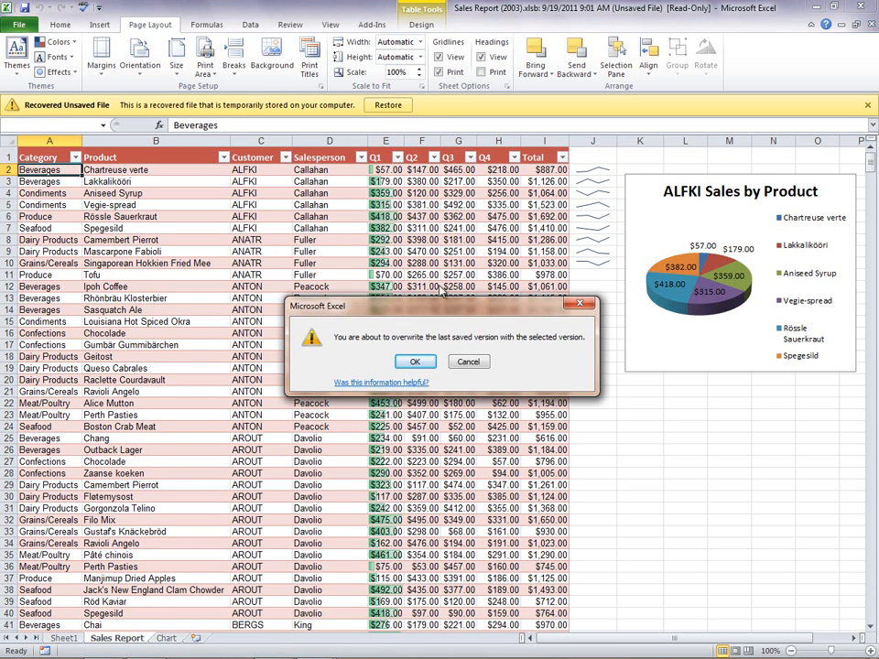
pyautogui.click(421, 364)
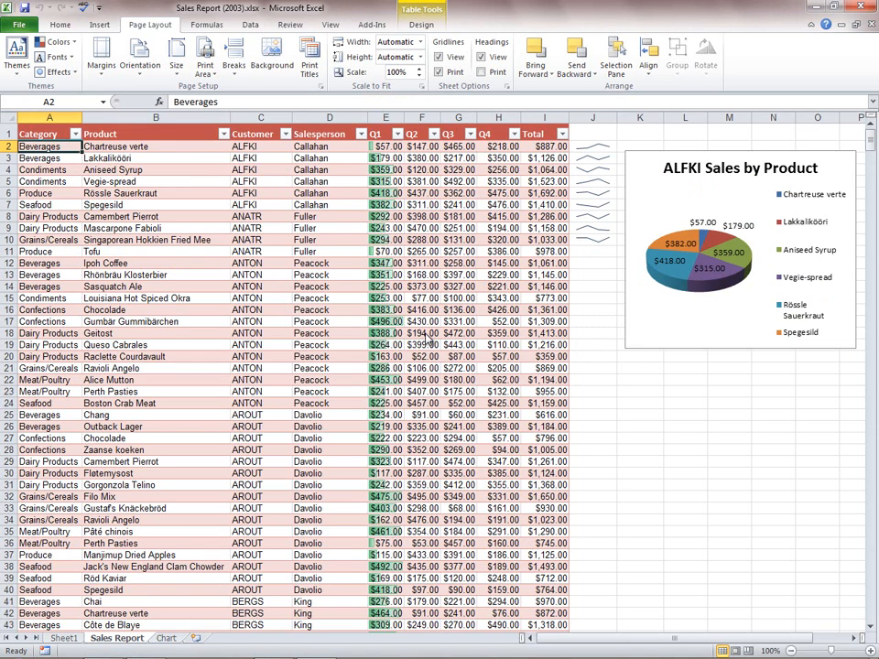
# - Review the workbook's file information and the options for checking it for issues before sharing
pyautogui.click(18, 25)
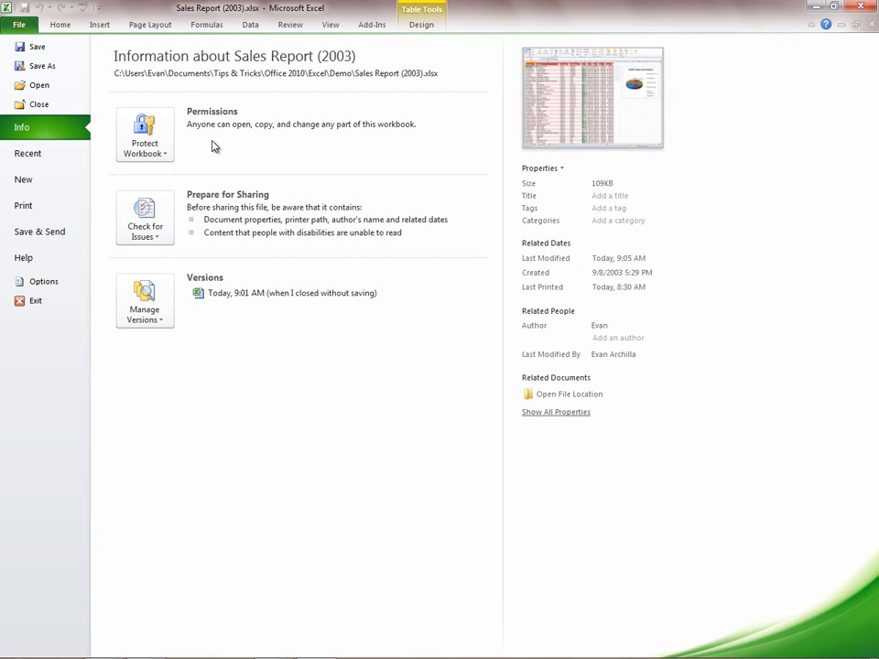
pyautogui.click(149, 225)
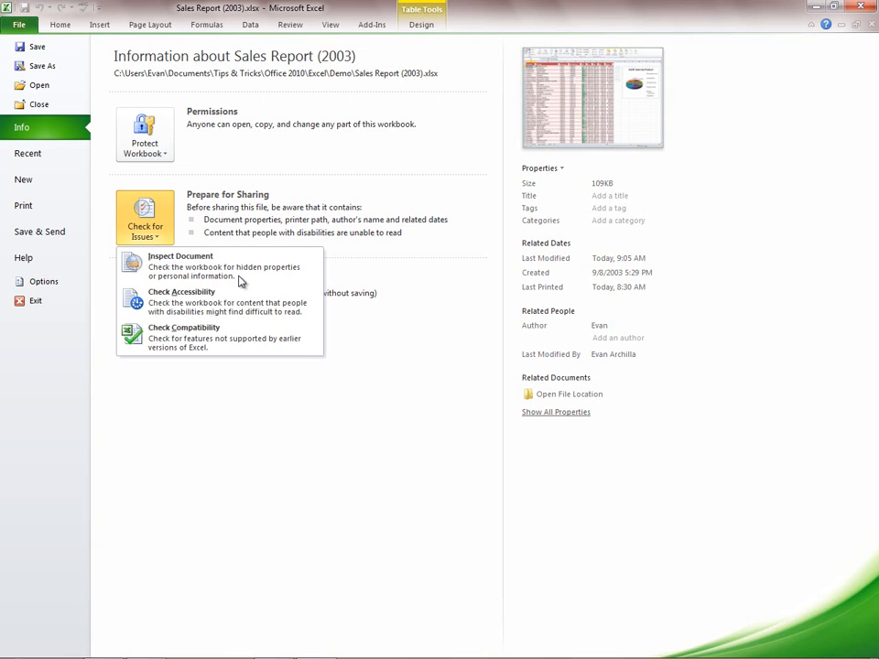
pyautogui.click(126, 162)
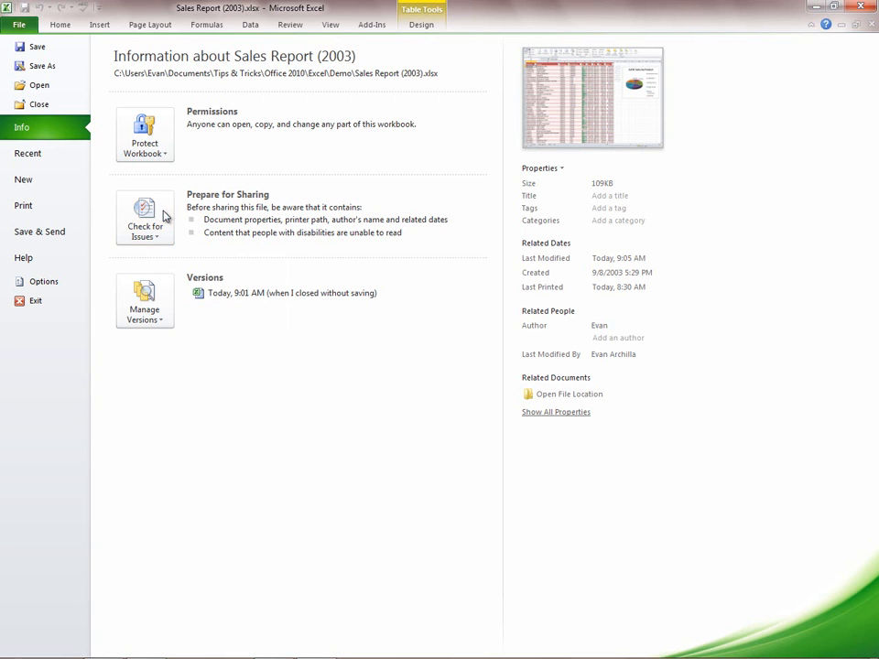
# - Mark the workbook as final and return to the Sales Report sheet
pyautogui.click(164, 134)
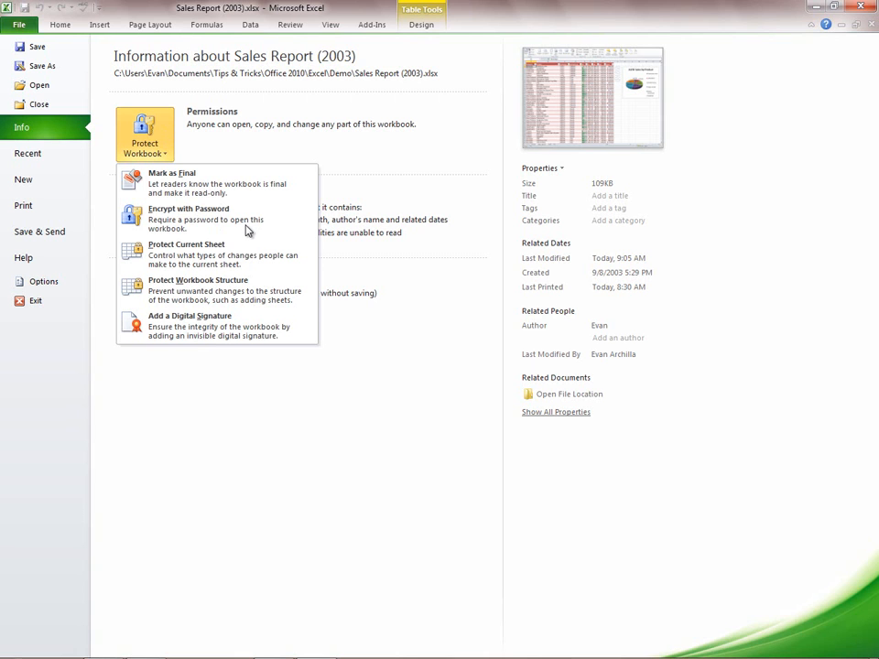
pyautogui.click(190, 183)
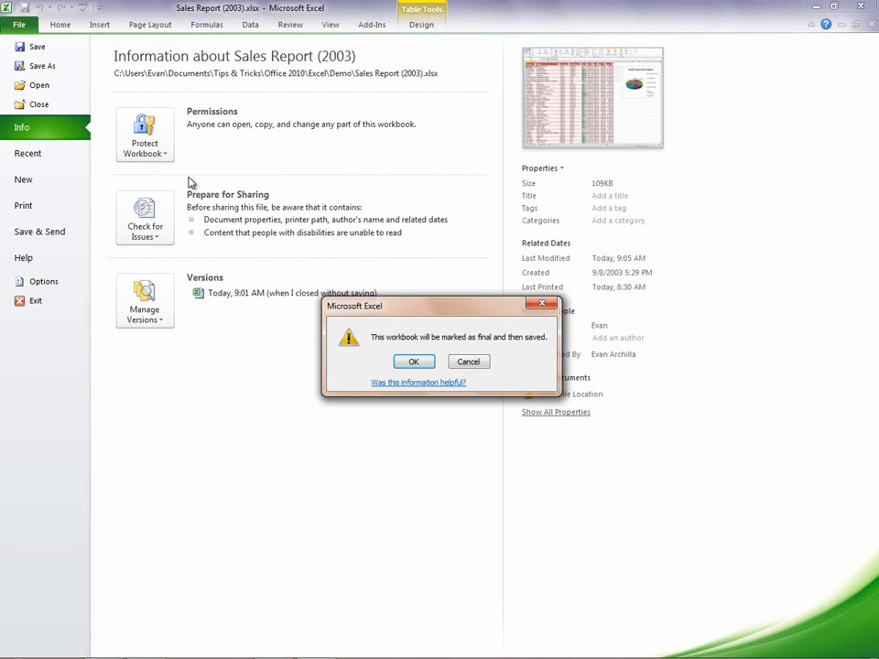
pyautogui.click(414, 362)
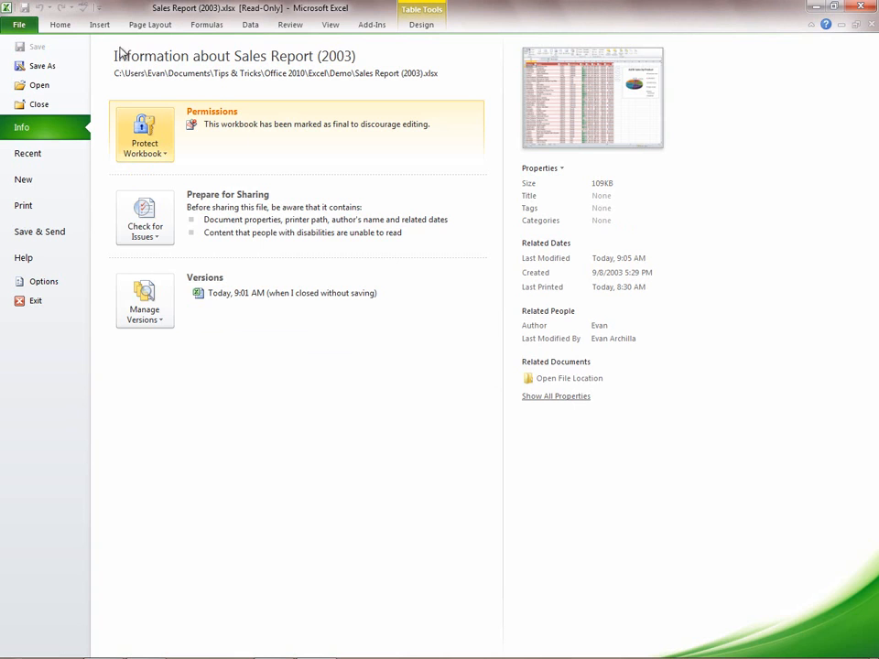
pyautogui.click(59, 26)
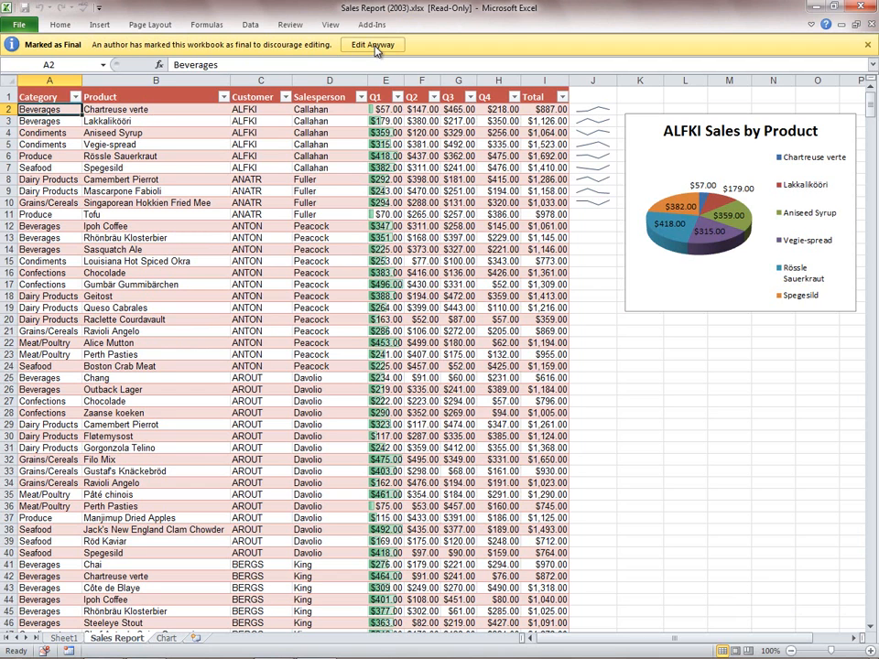
# - Remove the Mark as Final protection from the workbook
pyautogui.click(31, 26)
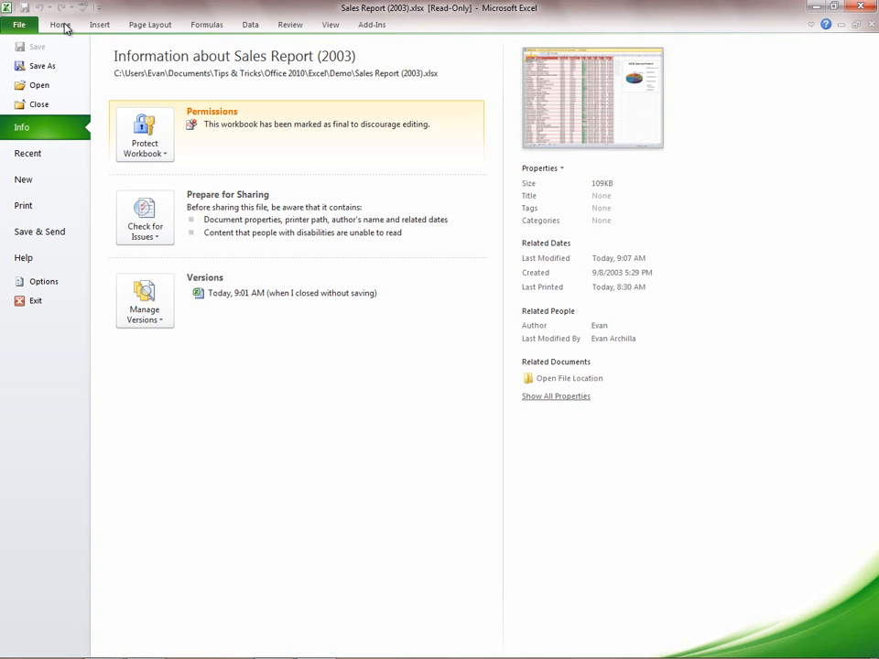
pyautogui.click(165, 129)
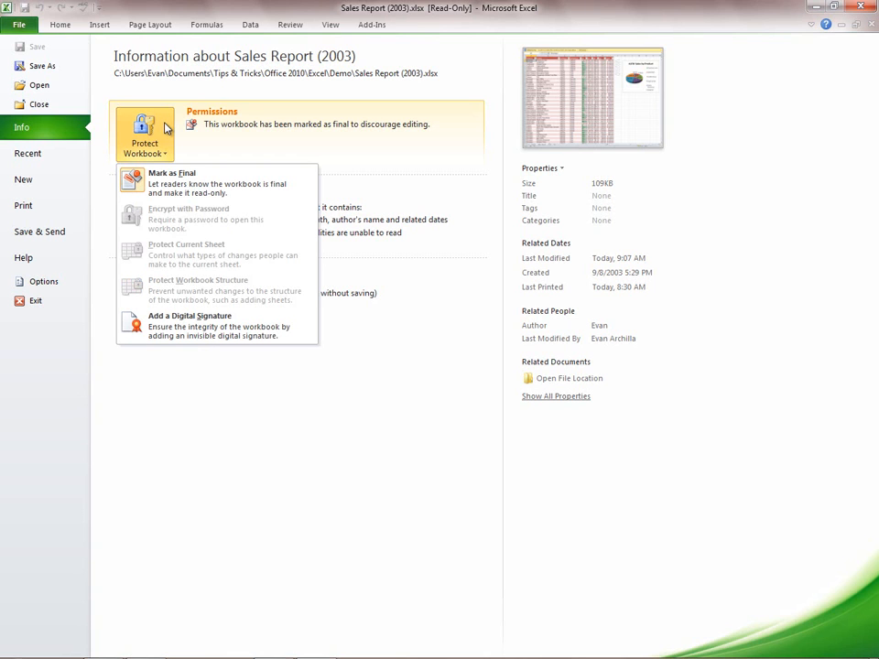
pyautogui.click(198, 182)
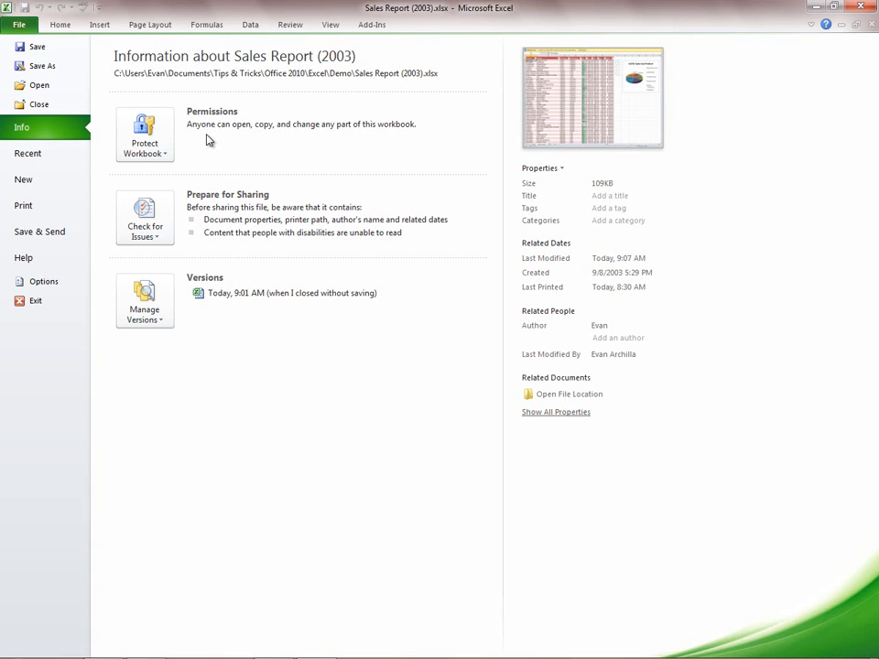
# - Publish the report as Sales Report (2003).pdf with standard optimization and close the resulting PDF
pyautogui.click(41, 231)
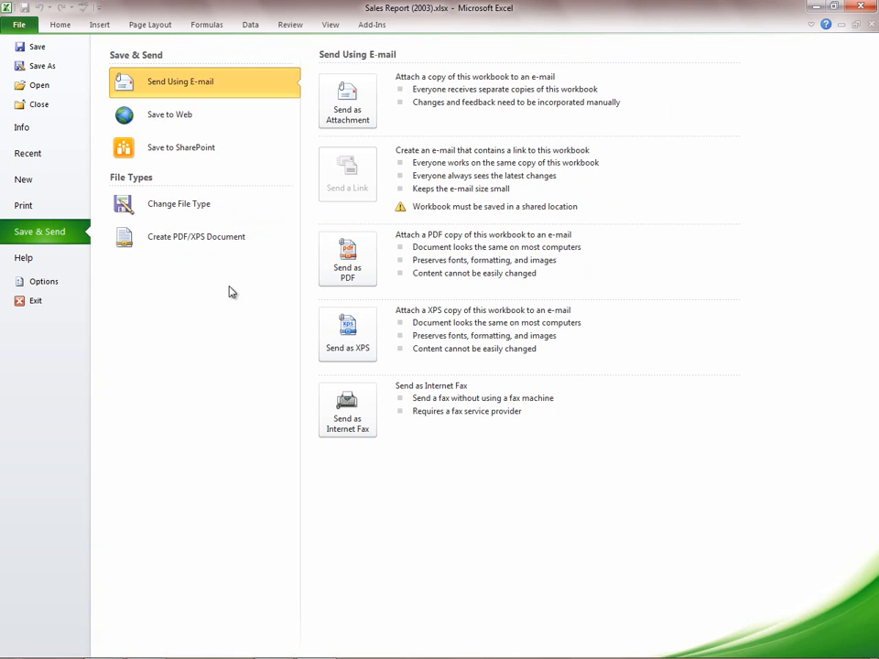
pyautogui.click(218, 242)
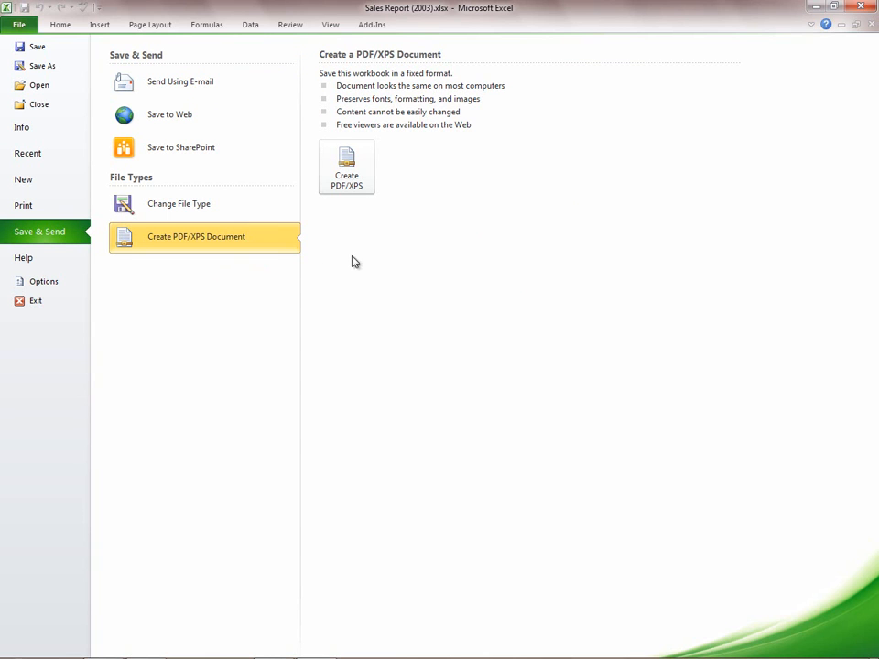
pyautogui.click(346, 168)
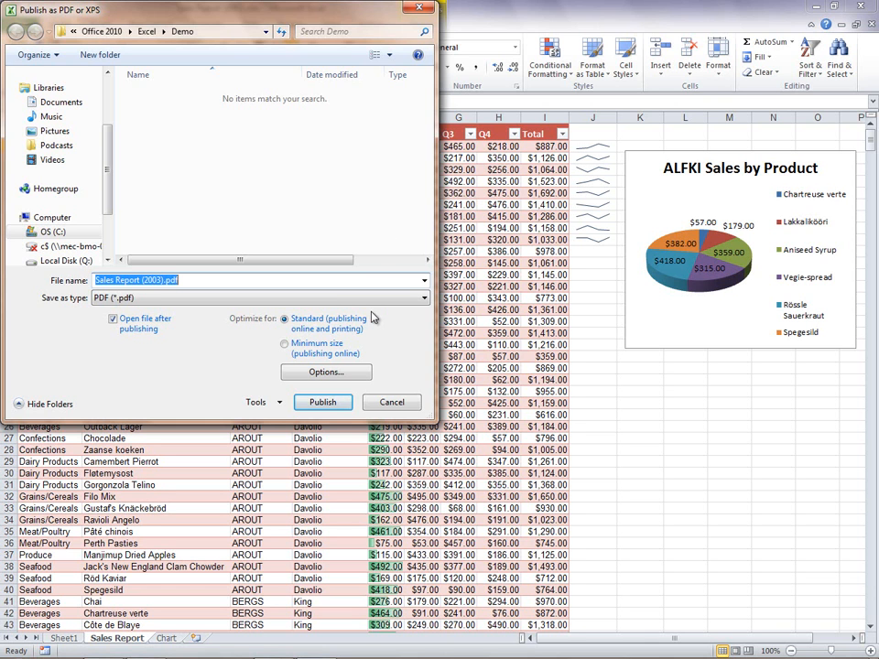
pyautogui.click(335, 402)
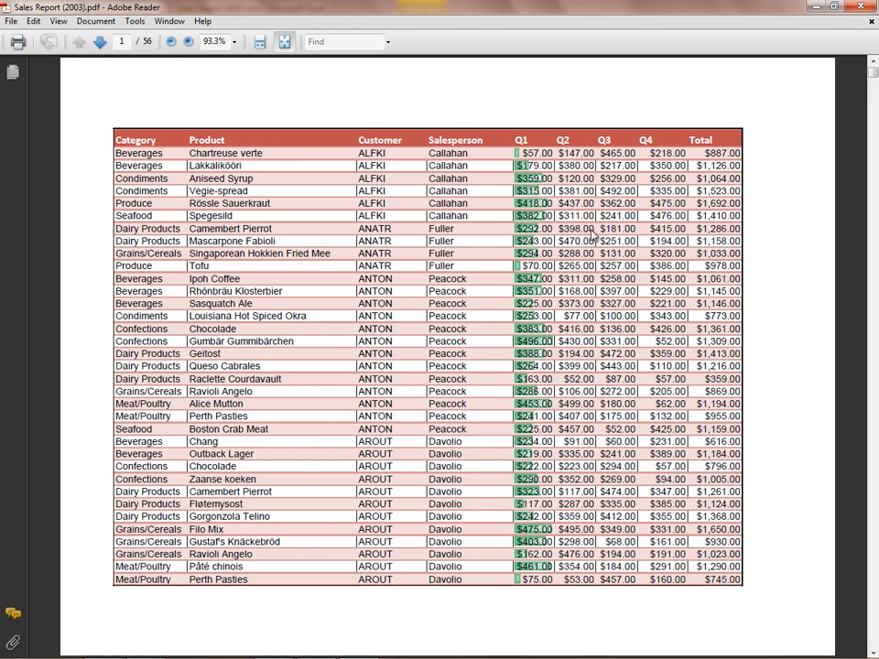
pyautogui.click(858, 8)
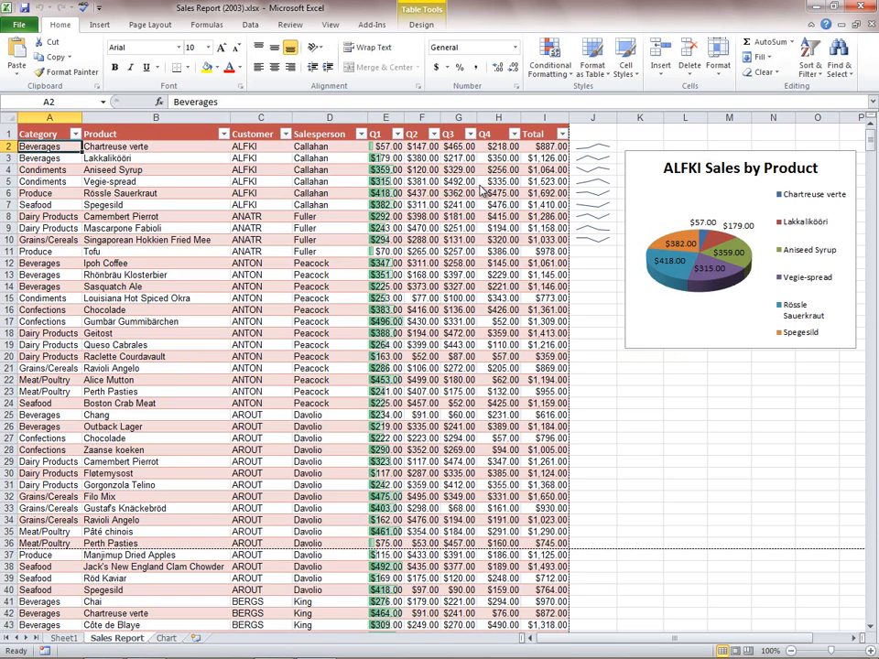
# - Review the sharing options for saving the workbook to the web and to SharePoint
pyautogui.click(22, 25)
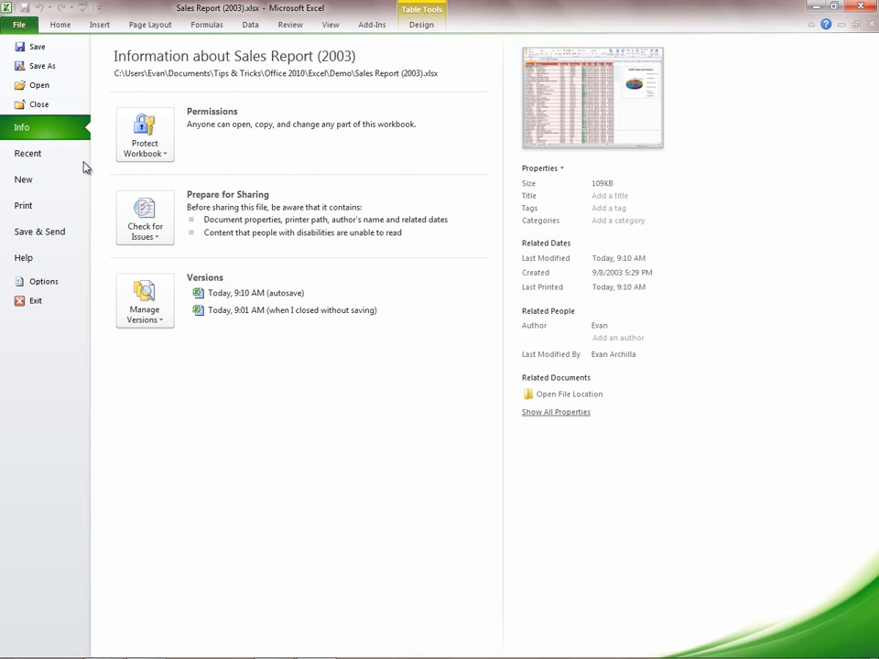
pyautogui.click(63, 234)
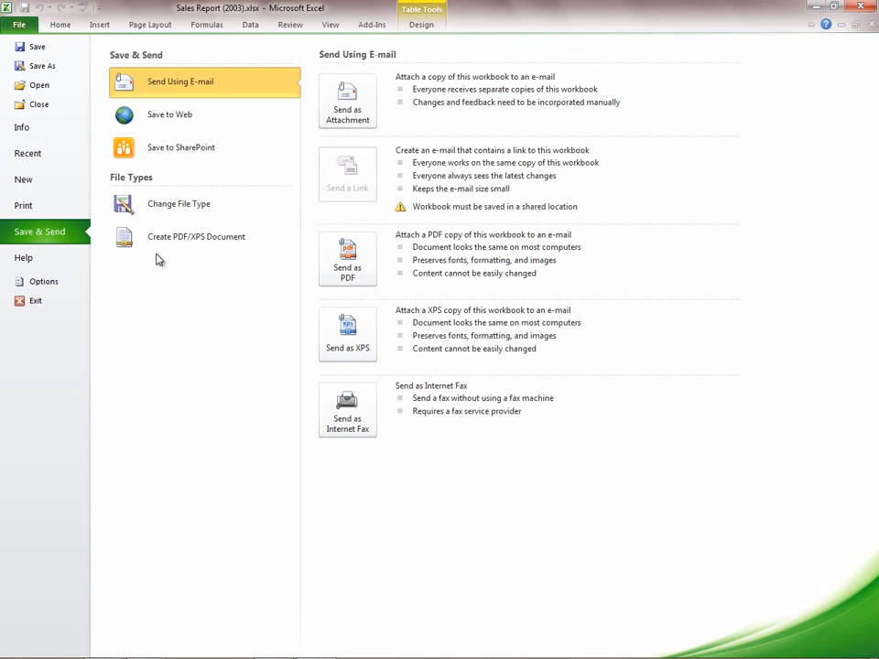
pyautogui.click(178, 119)
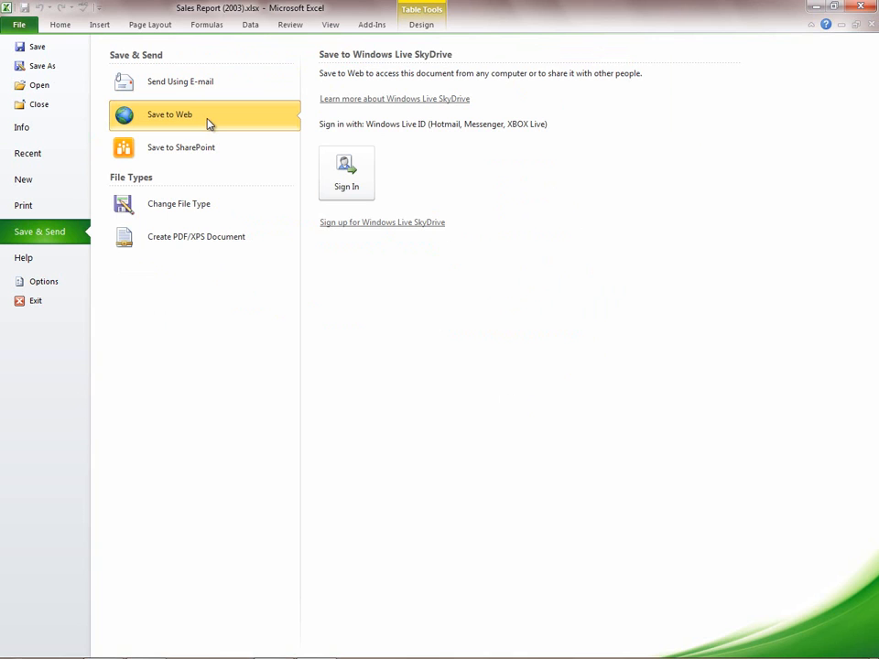
pyautogui.click(216, 154)
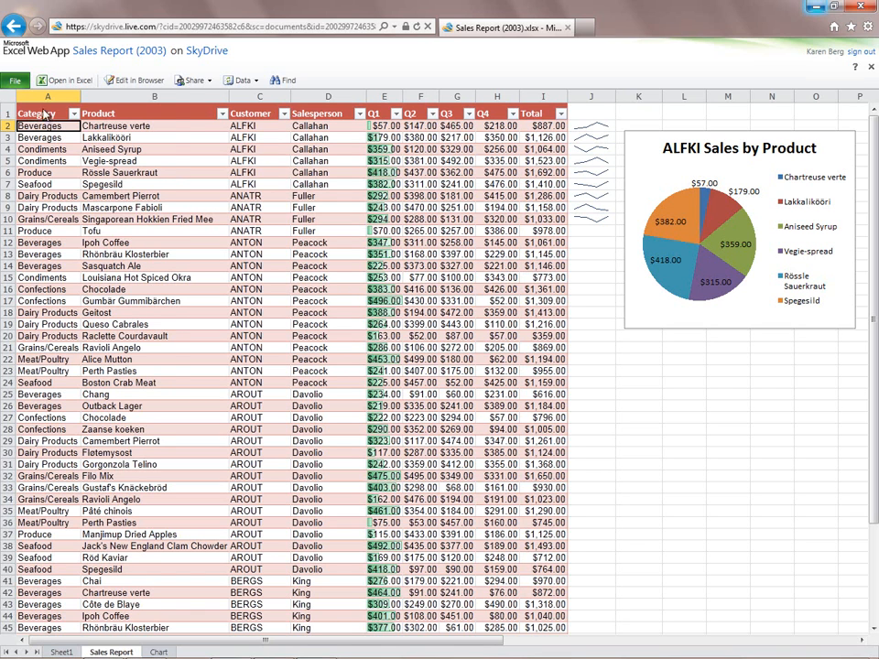
# - In Excel Web App, review the file commands and search down the Sales Report sheet for "sauce"
pyautogui.click(13, 82)
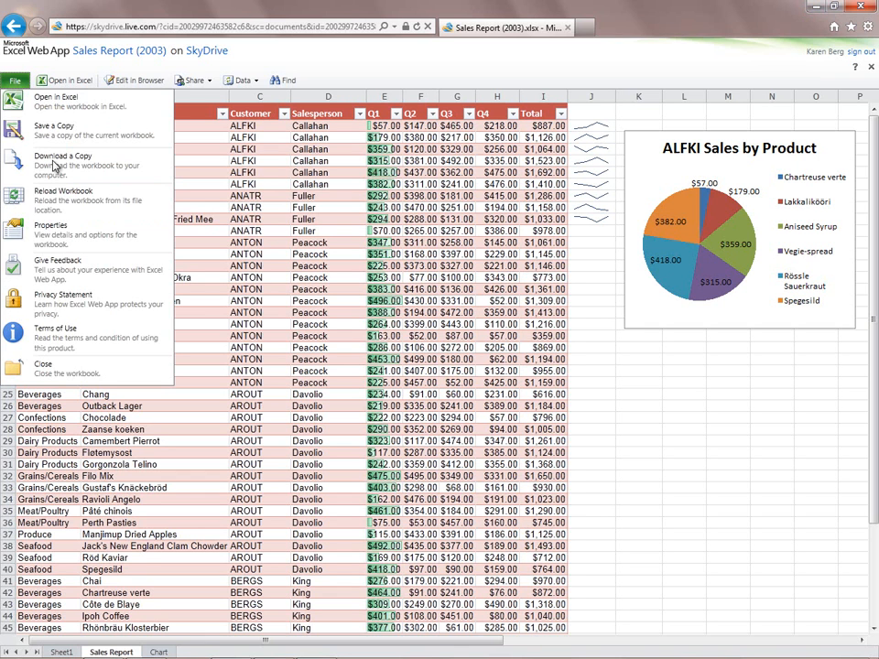
pyautogui.click(16, 81)
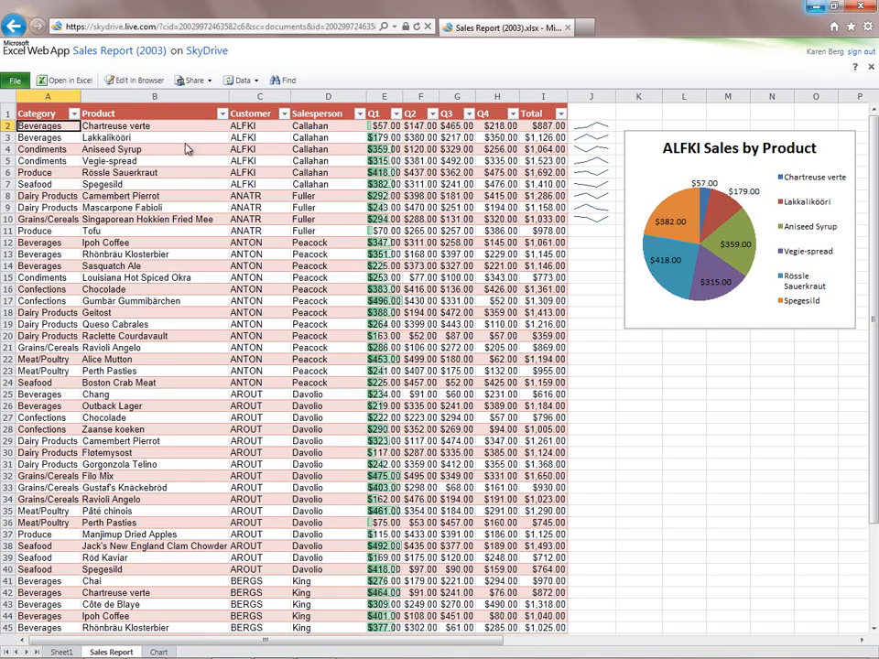
pyautogui.click(284, 80)
pyautogui.write('sauce')
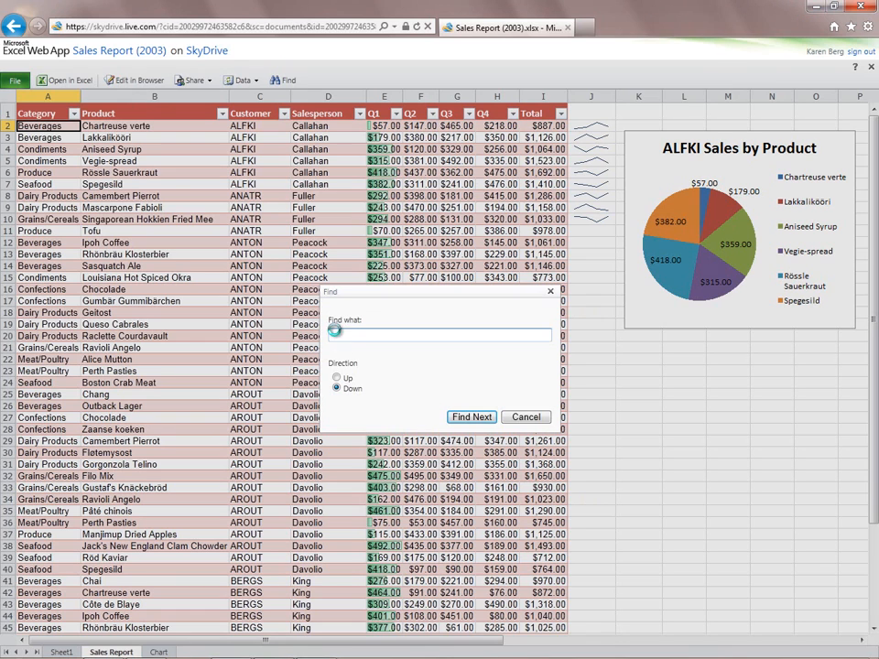
pyautogui.click(470, 417)
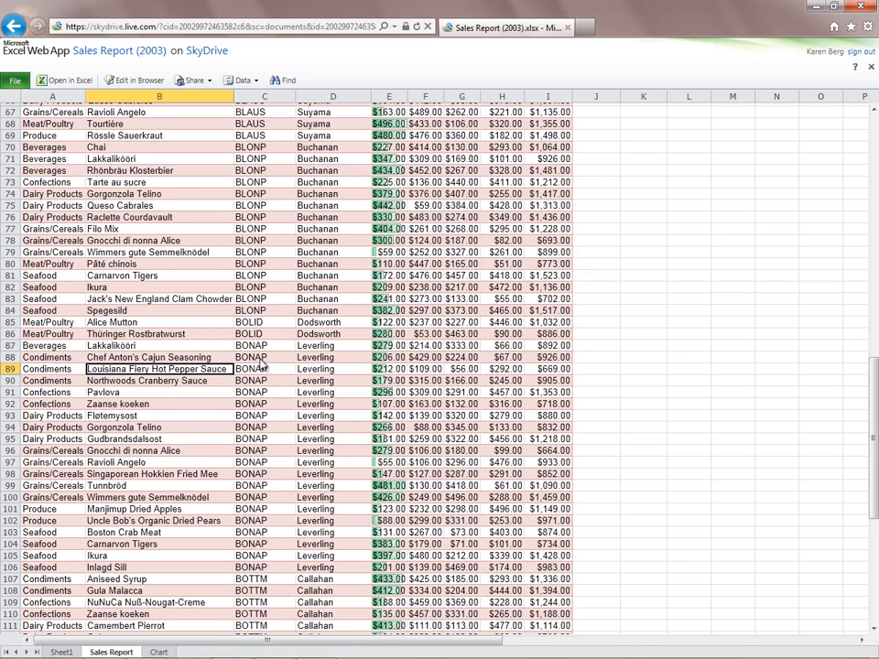
# - Edit the workbook in the browser, setting Q4 sales for Chartreuse verte in row 2 to 300, and check who is editing
pyautogui.click(136, 80)
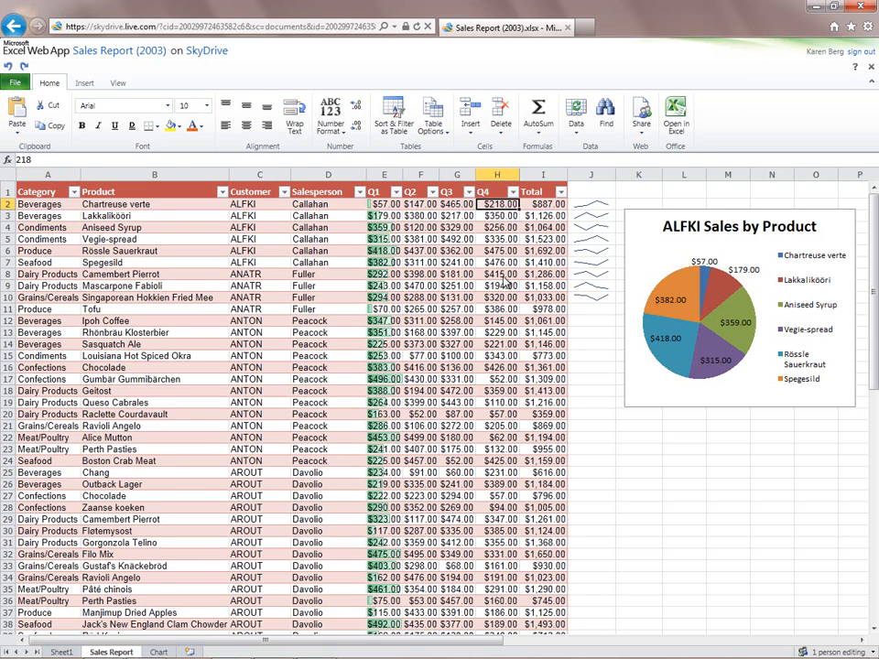
pyautogui.write('300')
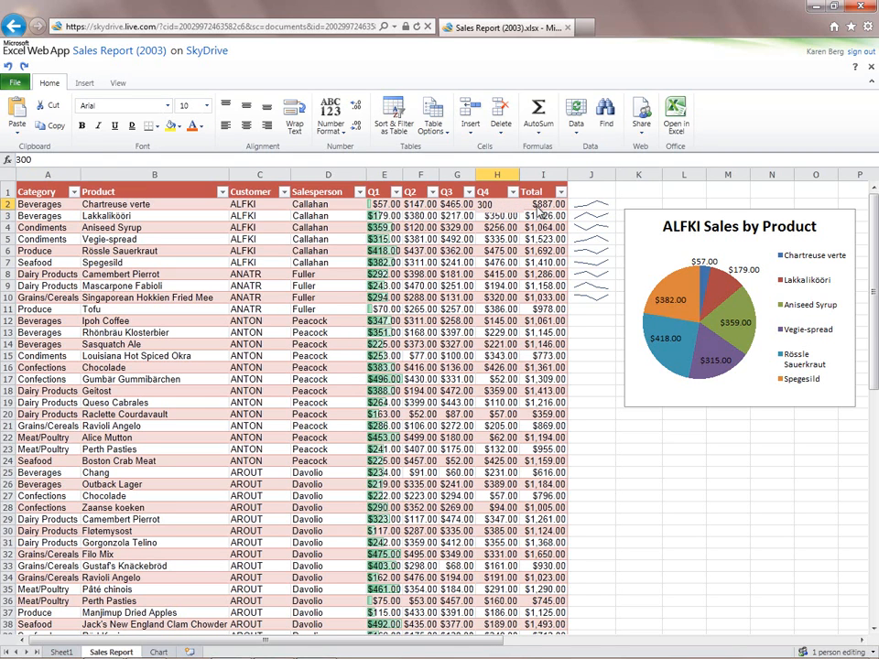
pyautogui.press('Tab')
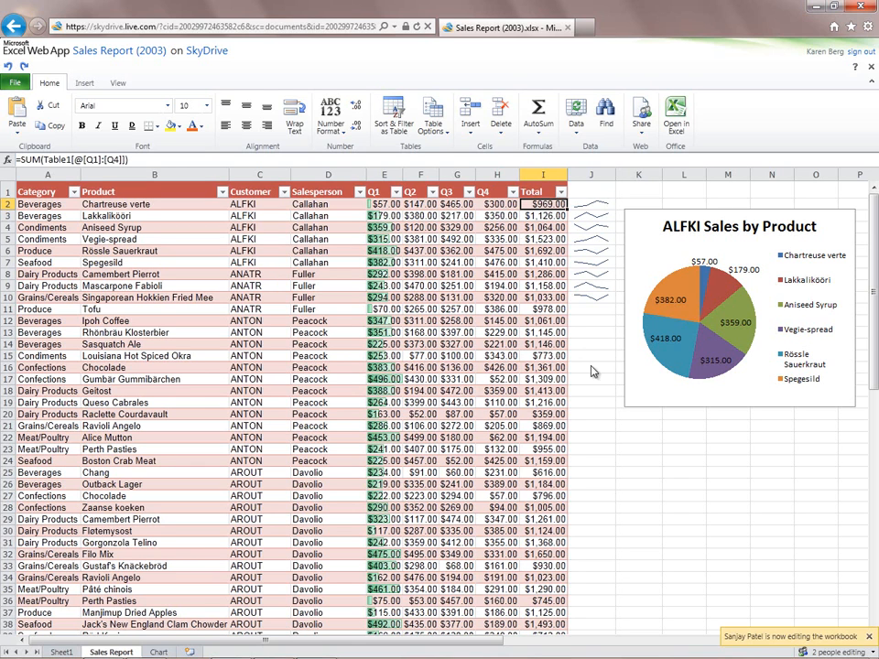
pyautogui.click(846, 653)
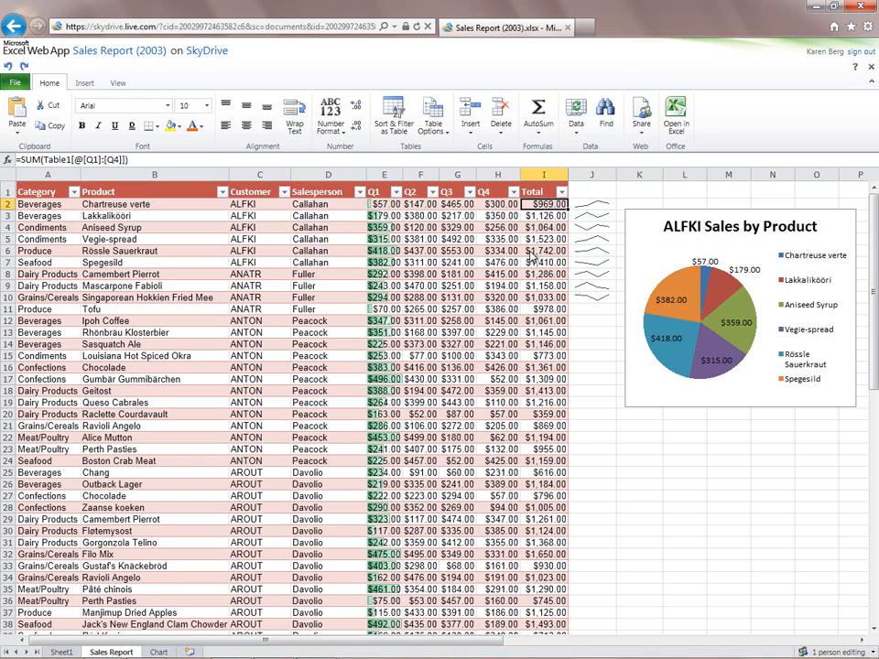
# - Open the SkyDrive workbook in desktop Excel, accept the file and enable editing
pyautogui.click(676, 112)
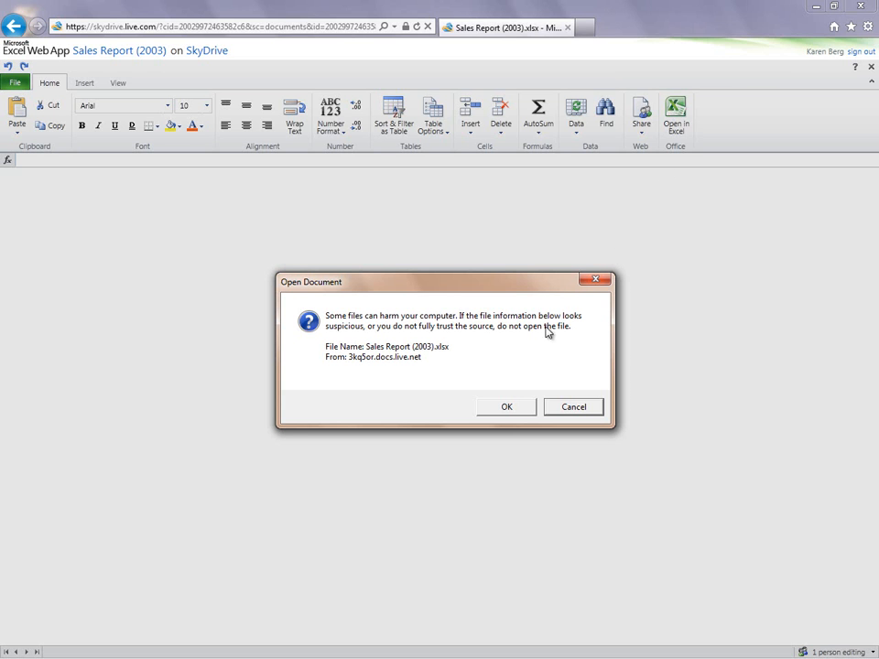
pyautogui.click(506, 406)
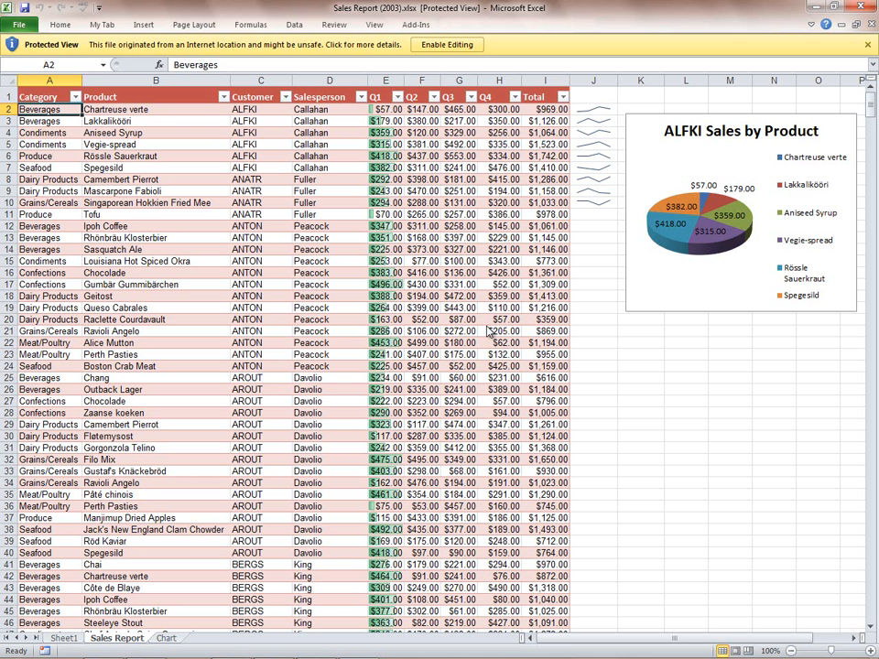
pyautogui.click(447, 45)
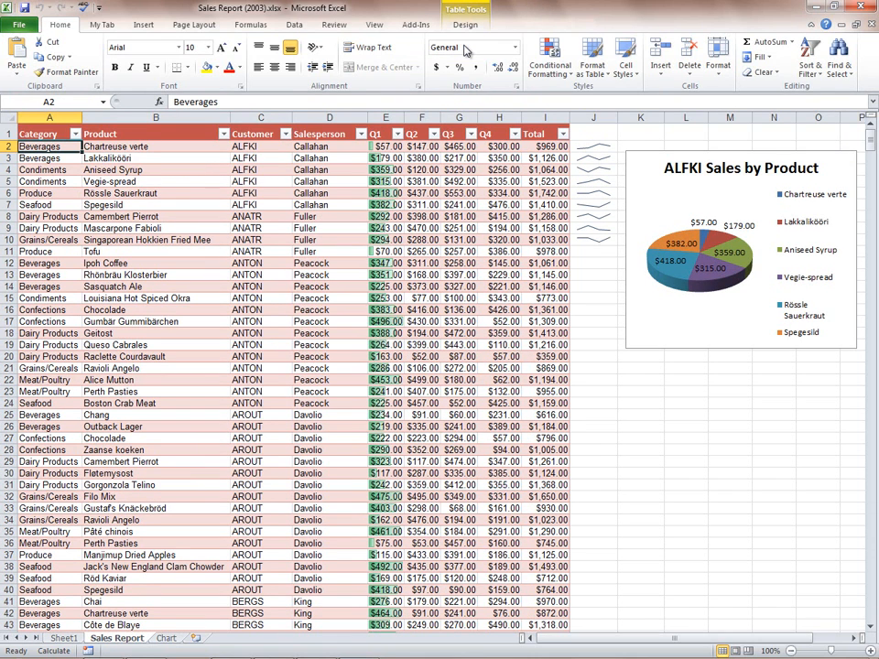